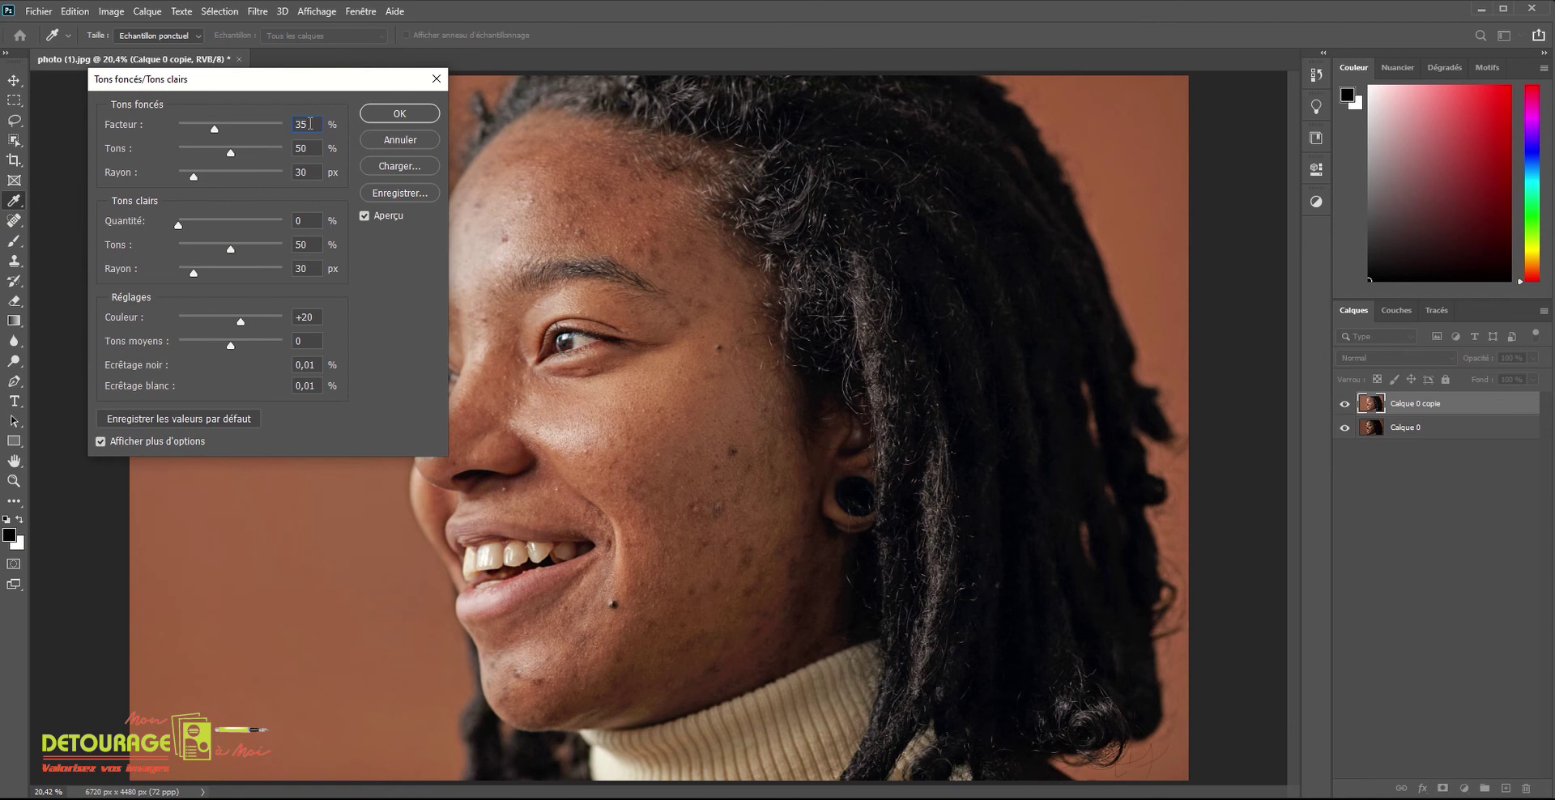
Set the shadows' tone to 100 % in the Shadows/Highlights adjustment and apply it to the layer copy.
left_click_drag(234, 157, 297, 156)
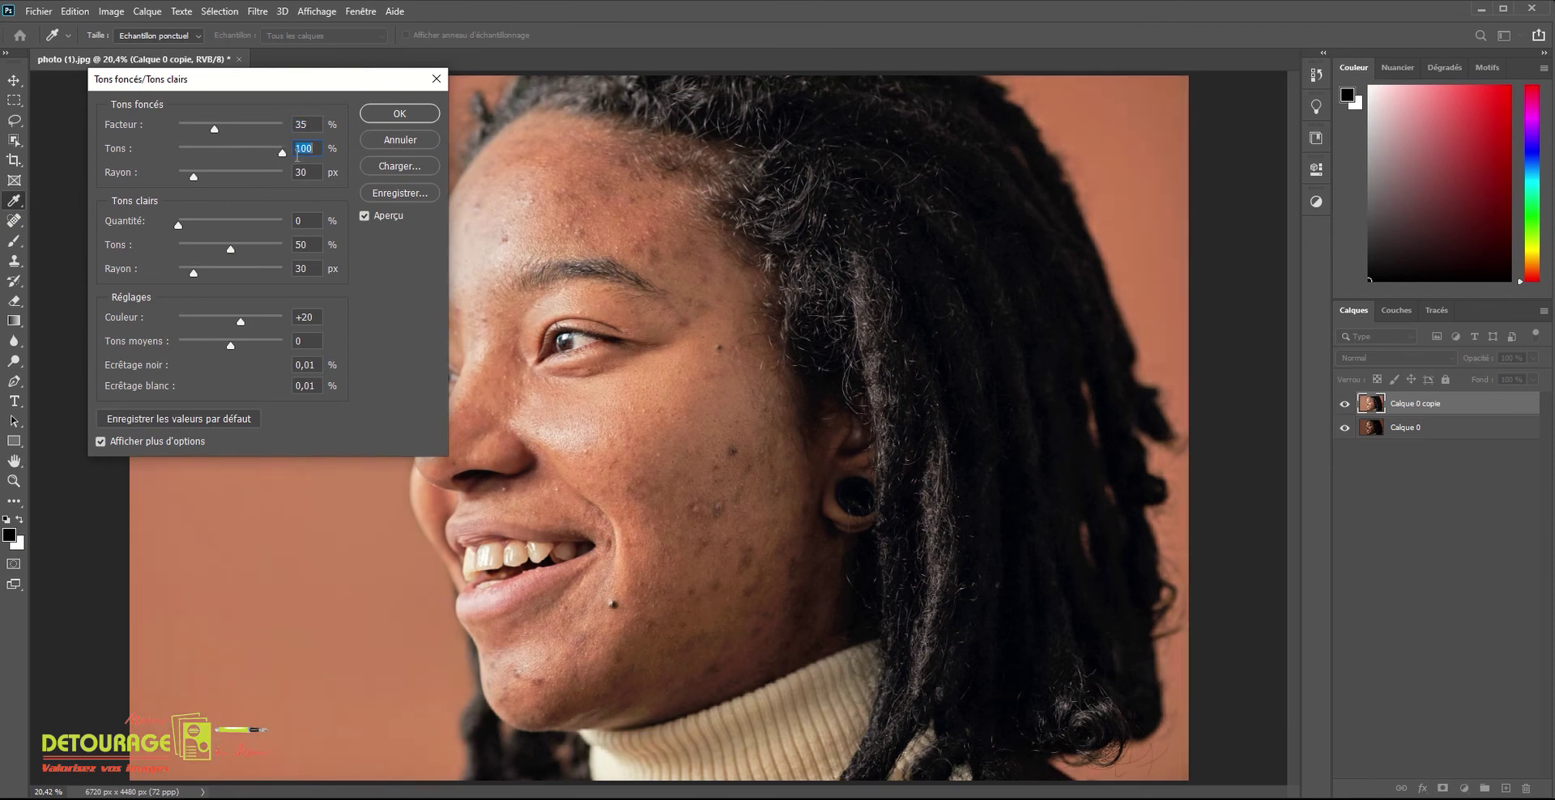
left_click(384, 121)
key("h")
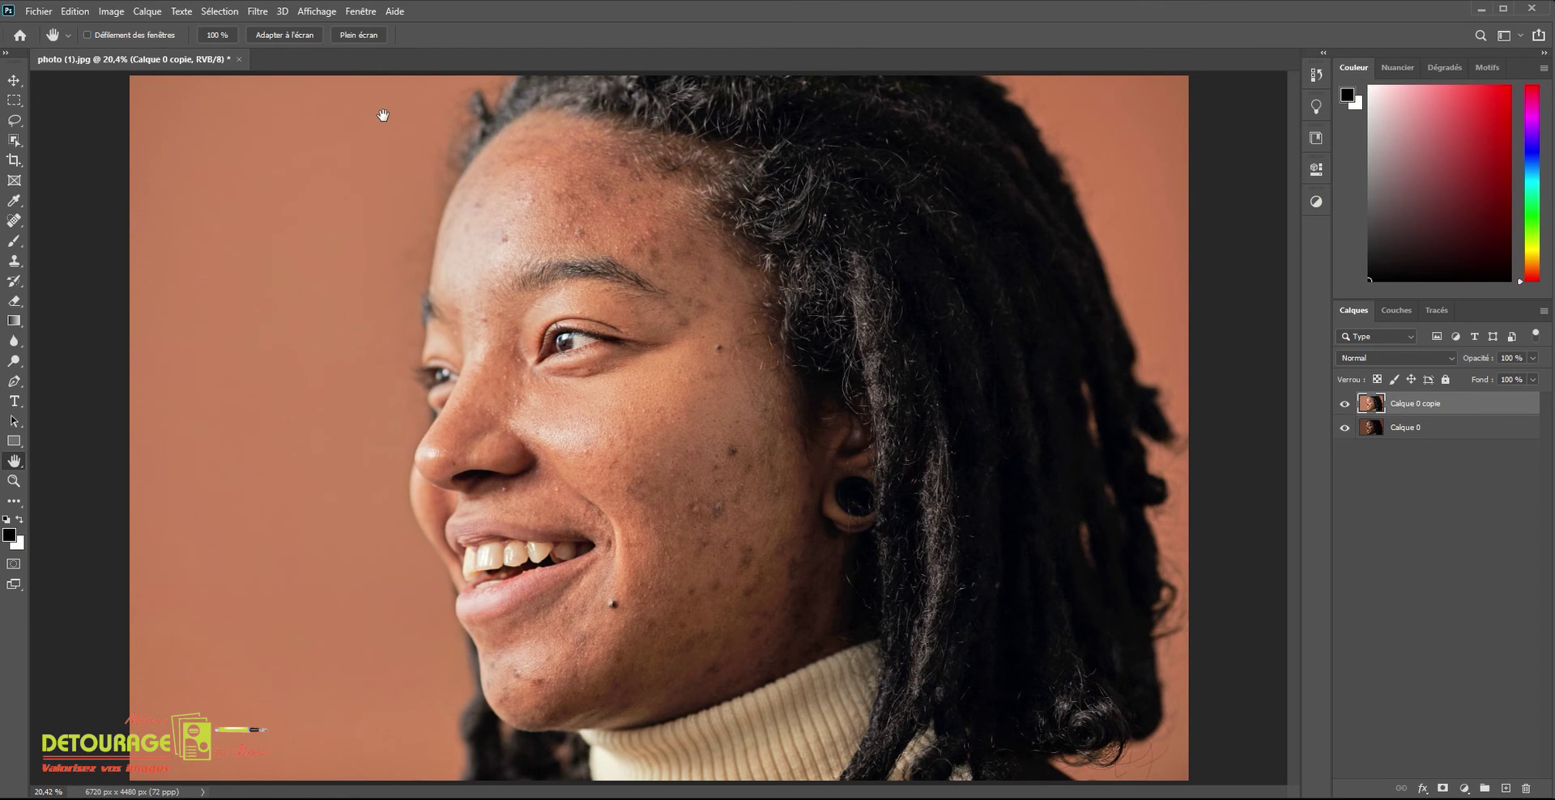
Create a new layer named Retouches above the adjusted photo copy.
left_click(147, 13)
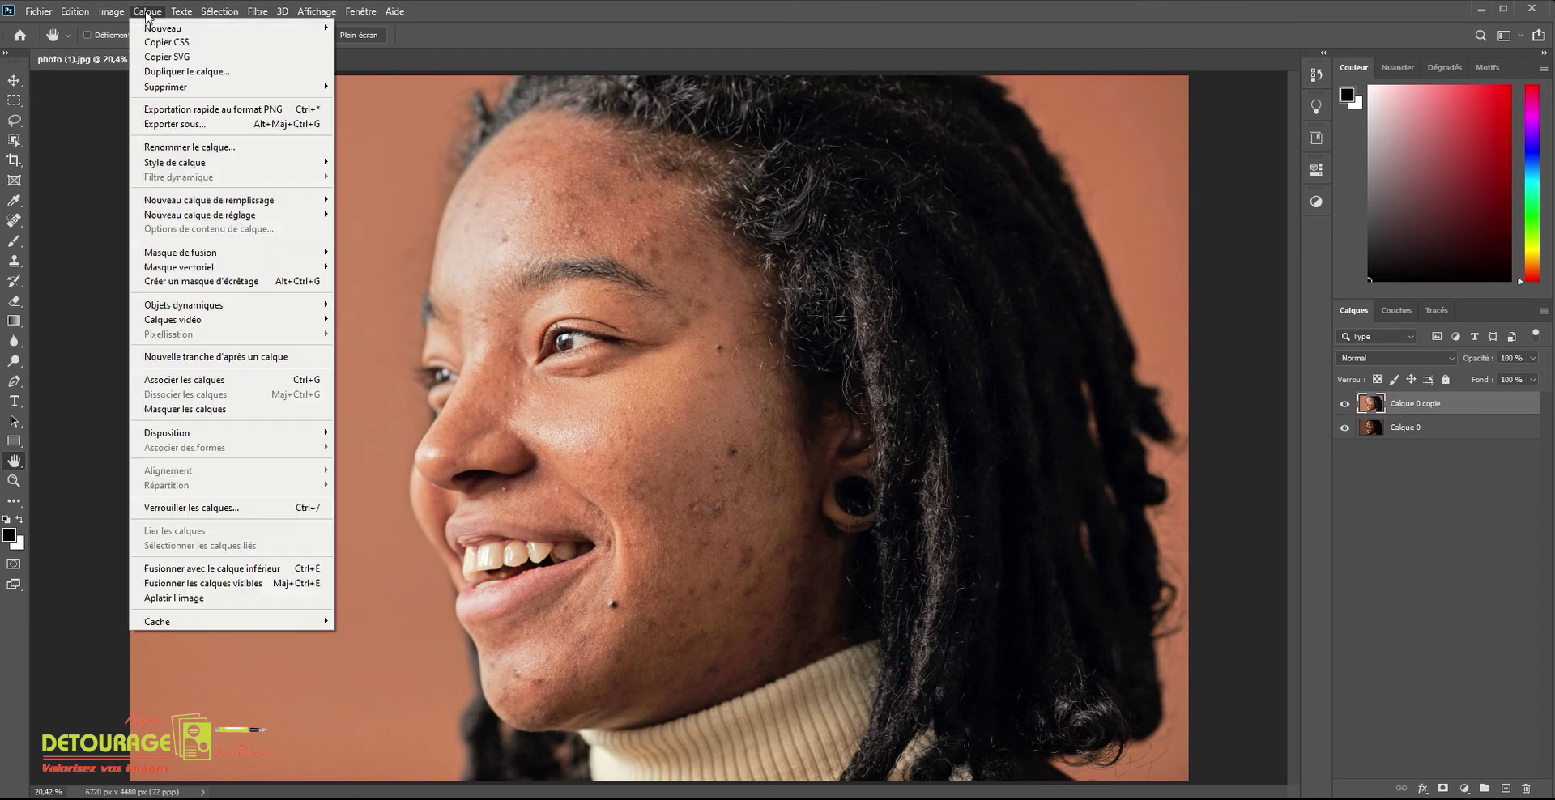
mouse_move(263, 29)
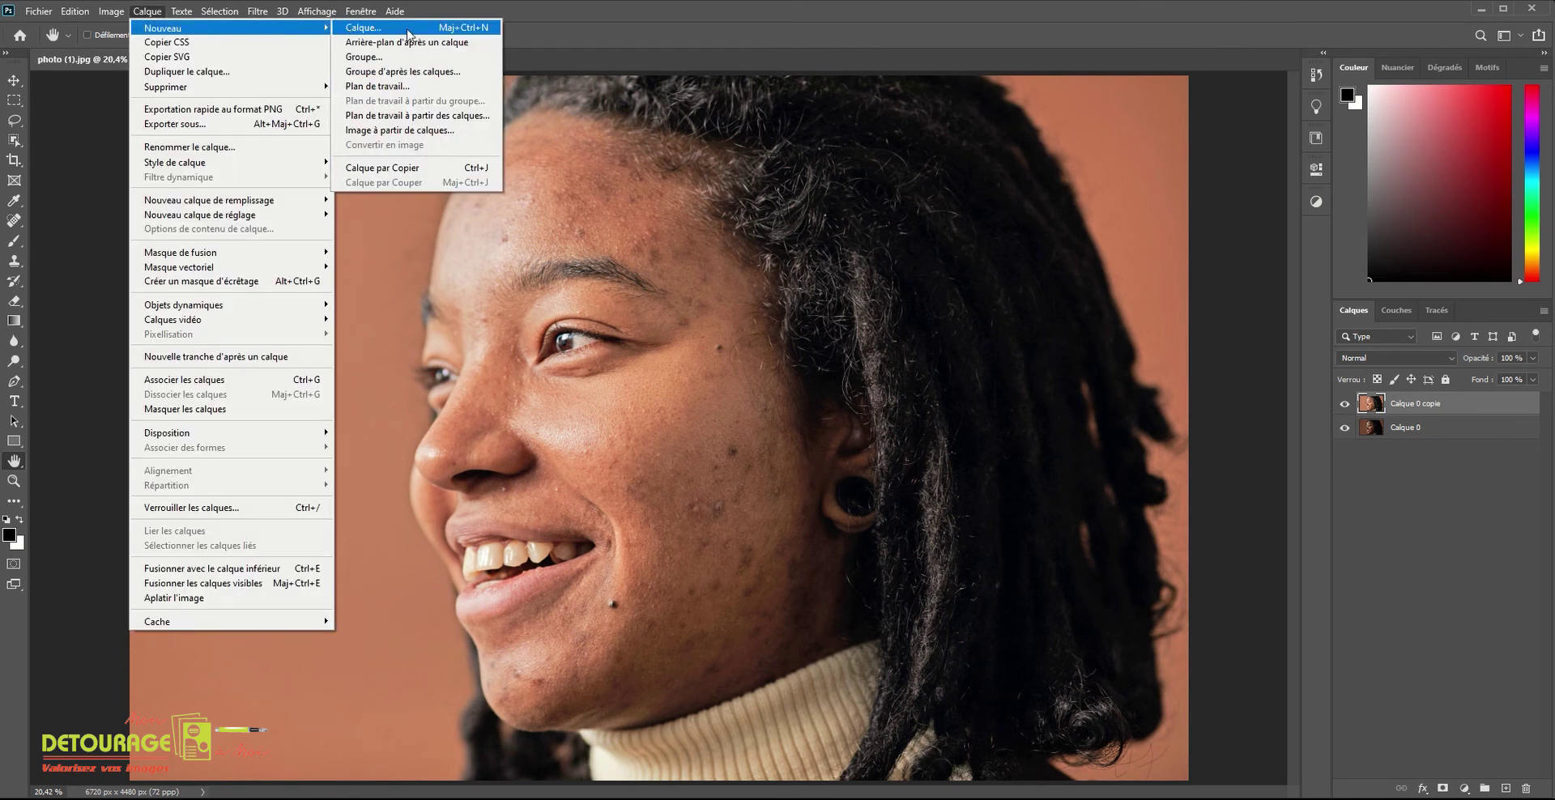
left_click(408, 30)
type("Retouches")
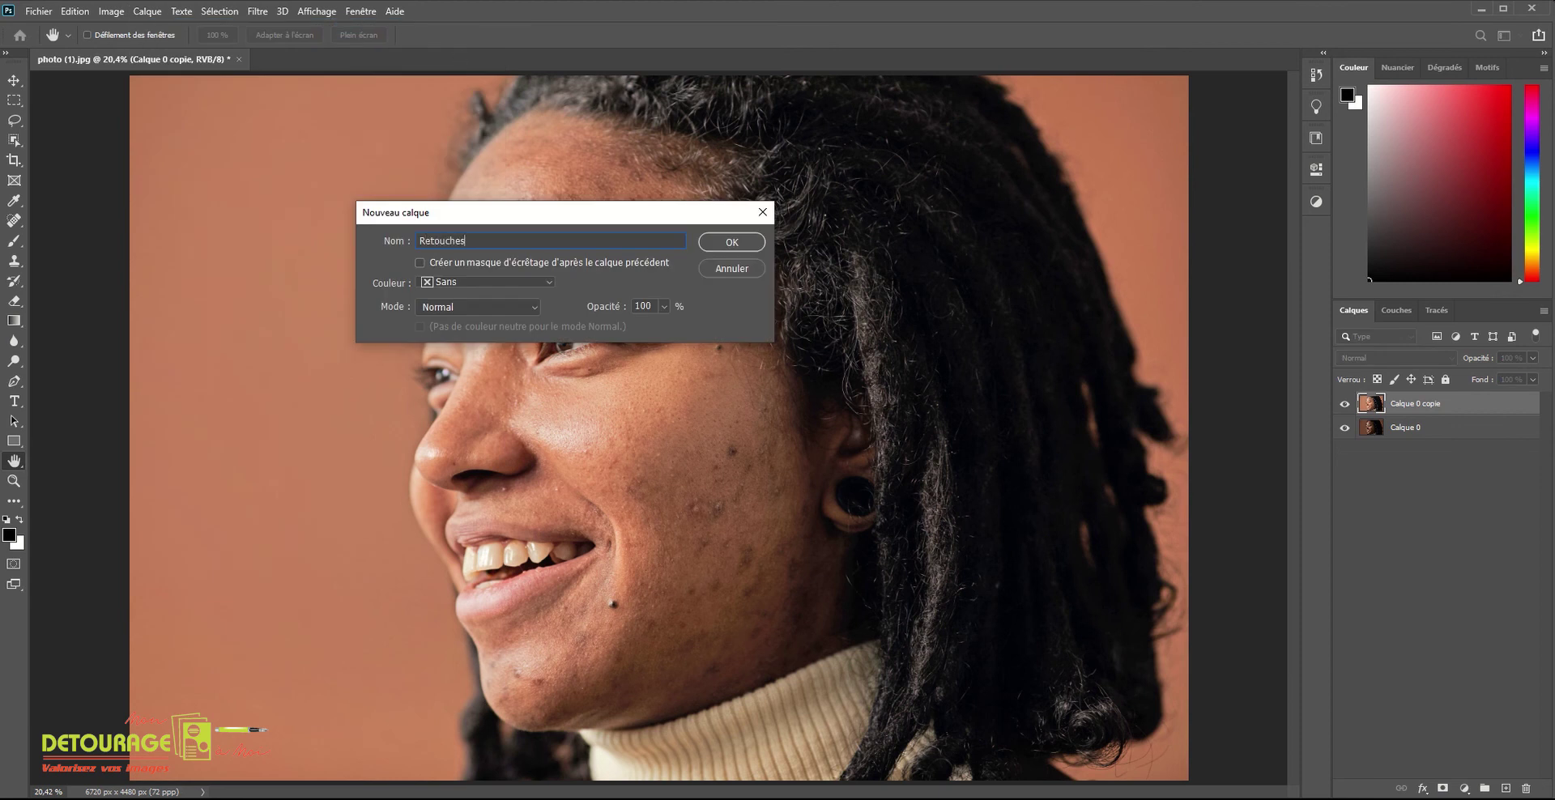
key("Return")
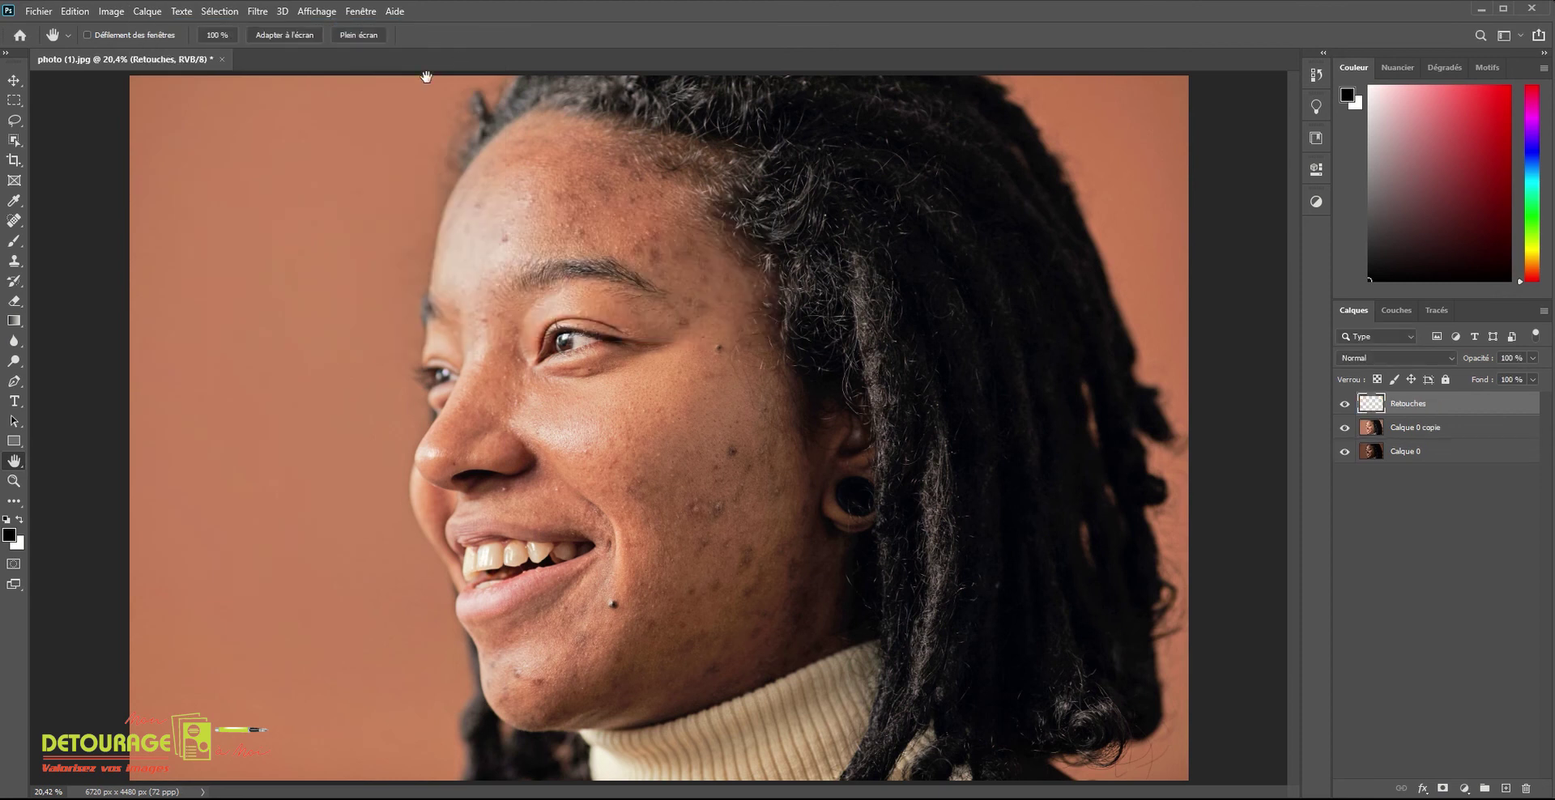
Remove the blemishes on the chin using the Spot Healing Brush in Normal mode with a diameter of about 102 px.
left_click(15, 223)
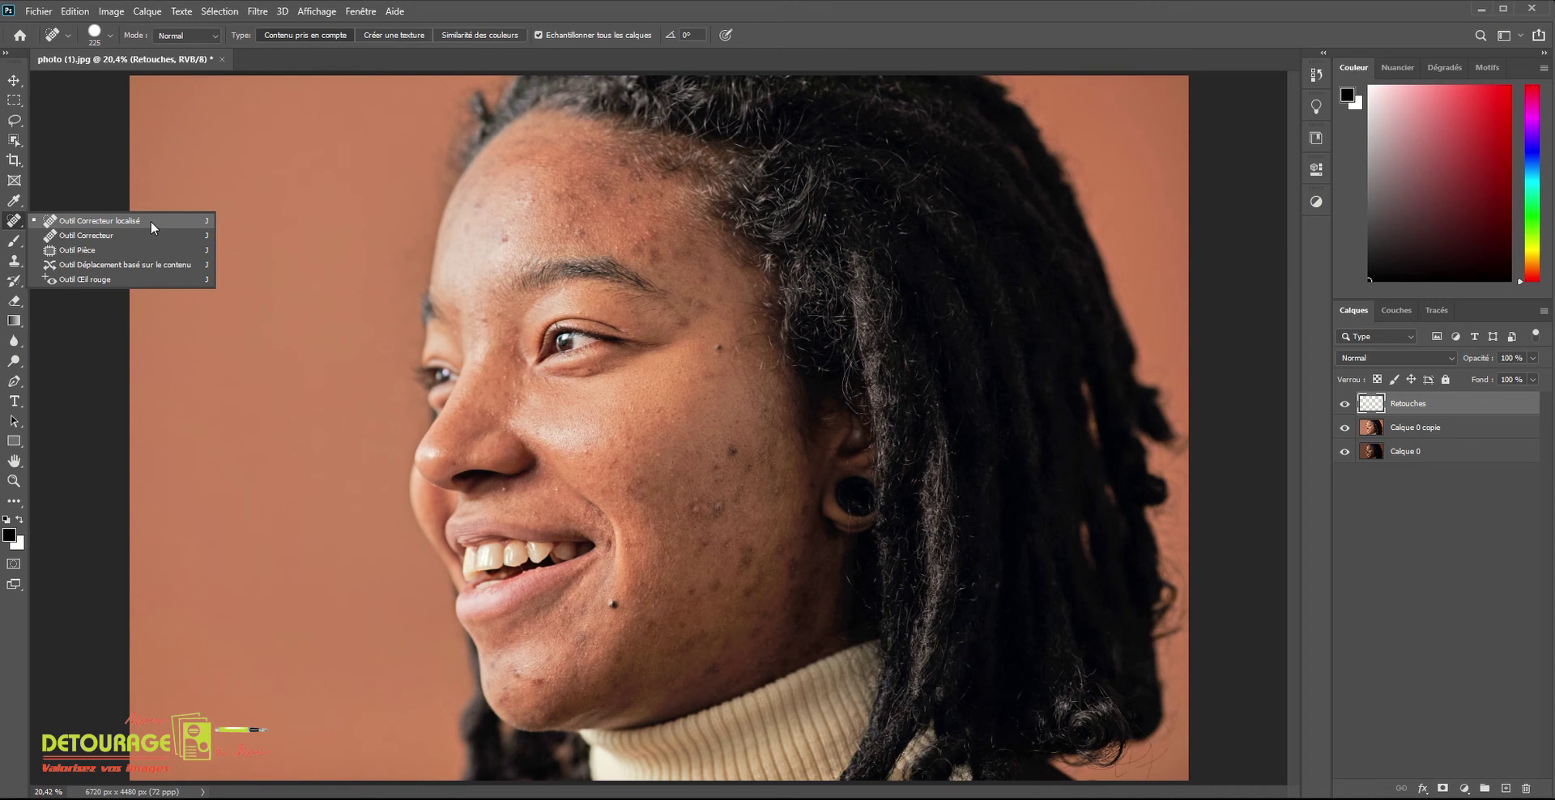
left_click(152, 226)
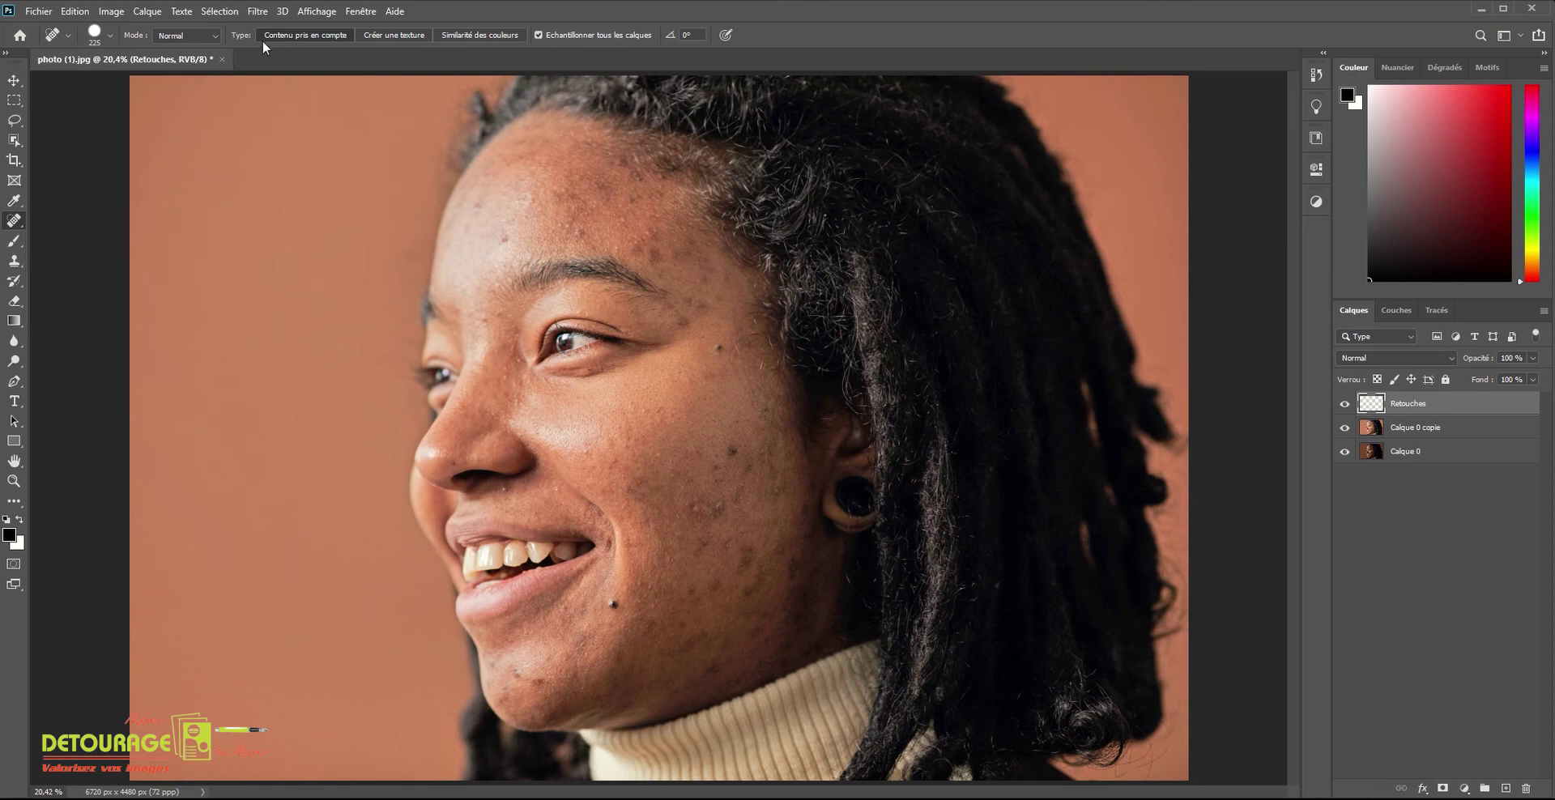
left_click(217, 41)
left_click(214, 37)
scroll(540, 686, "up", 10)
right_click(511, 531, "alt")
left_click(447, 501)
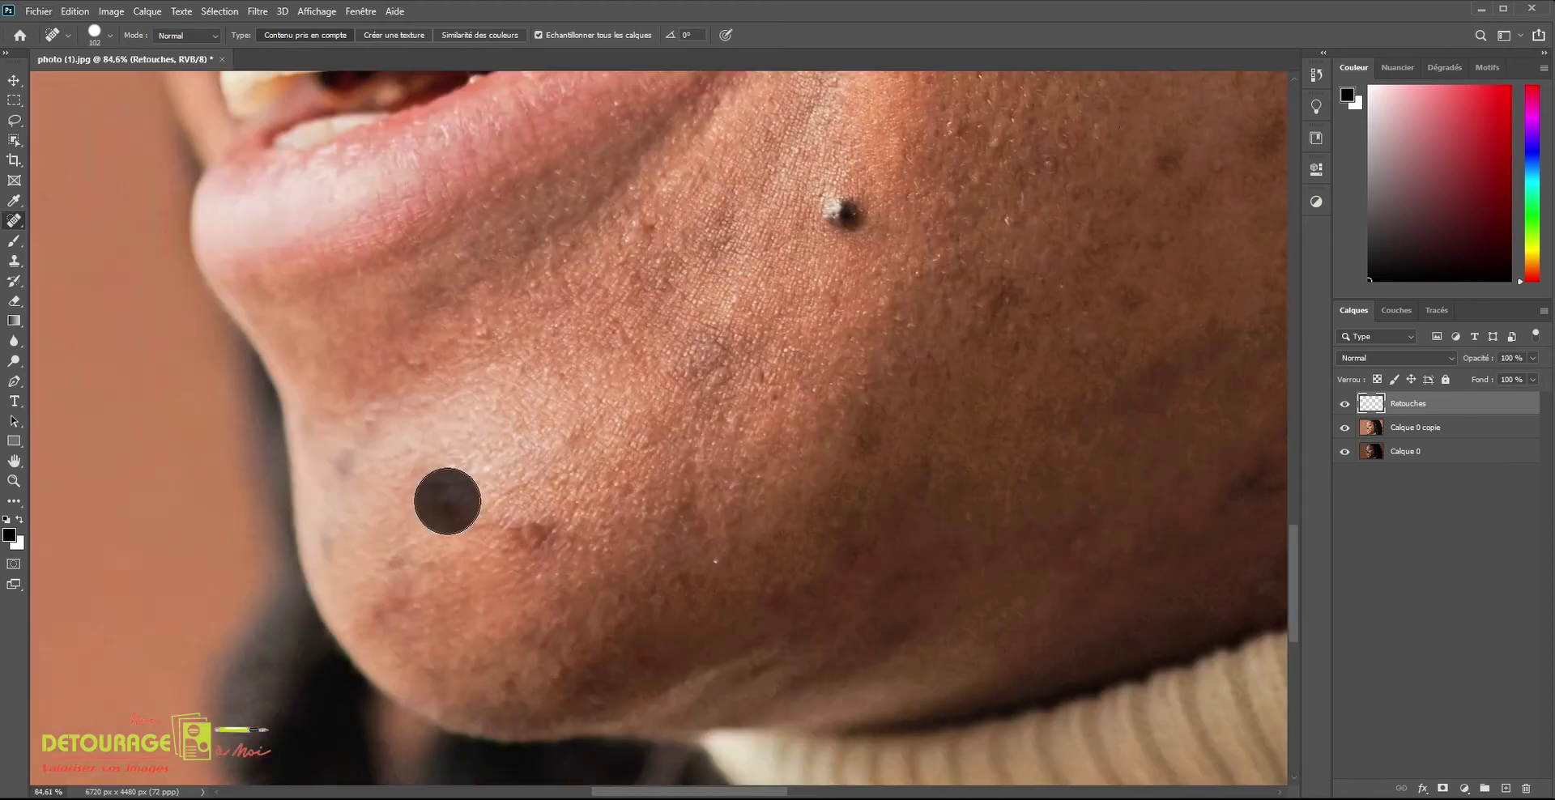
scroll(523, 541, "down", 3)
left_click(493, 529)
left_click(402, 510)
left_click_drag(437, 498, 415, 464)
Resize the healing brush to about 81 px and remove the dark spots between the chin and the lower jaw.
left_click_drag(660, 436, 478, 463)
right_click(478, 463, "alt")
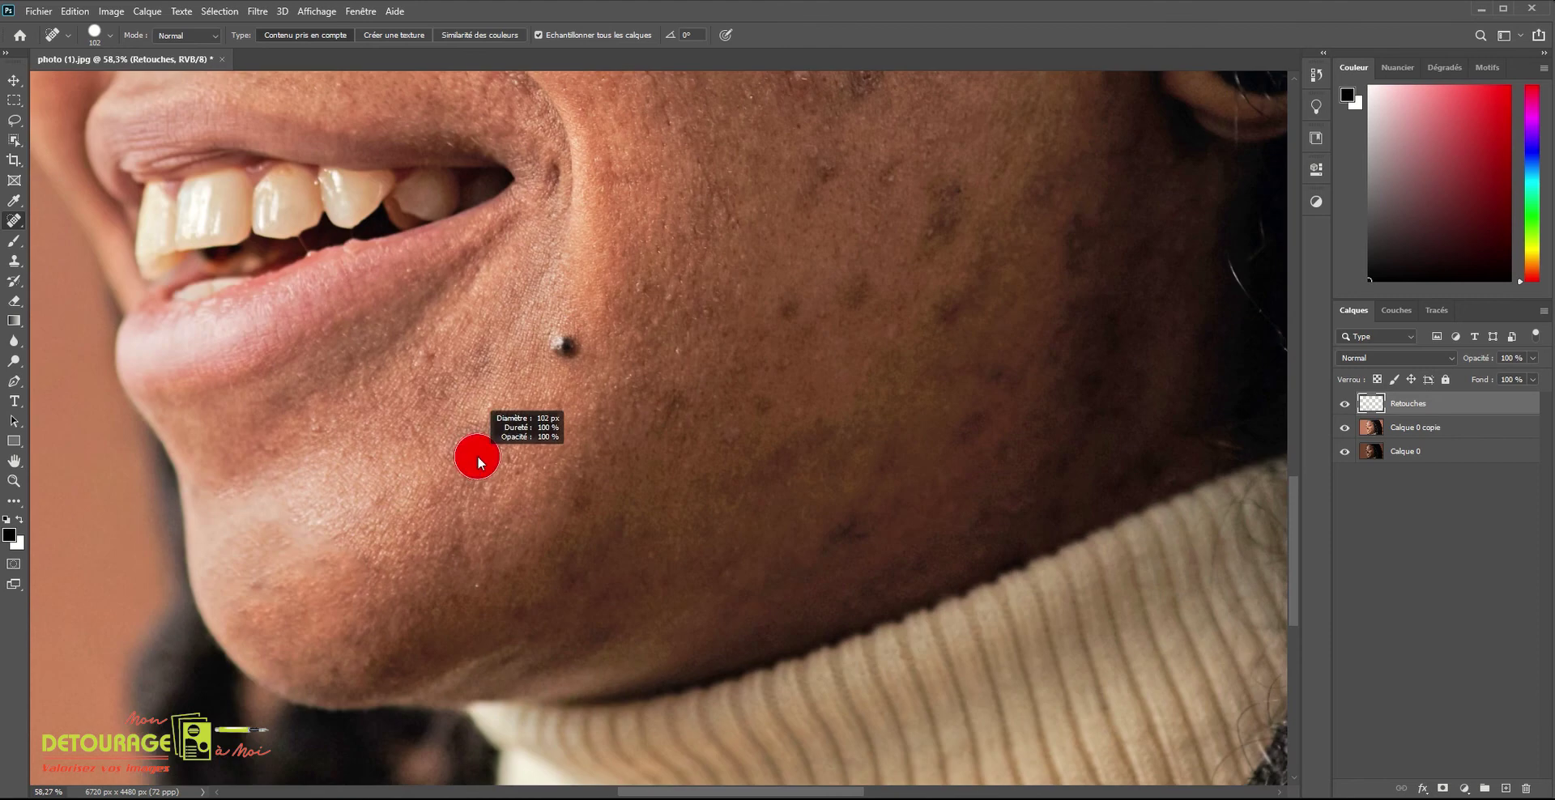
left_click(467, 453)
left_click(393, 510)
left_click(580, 573)
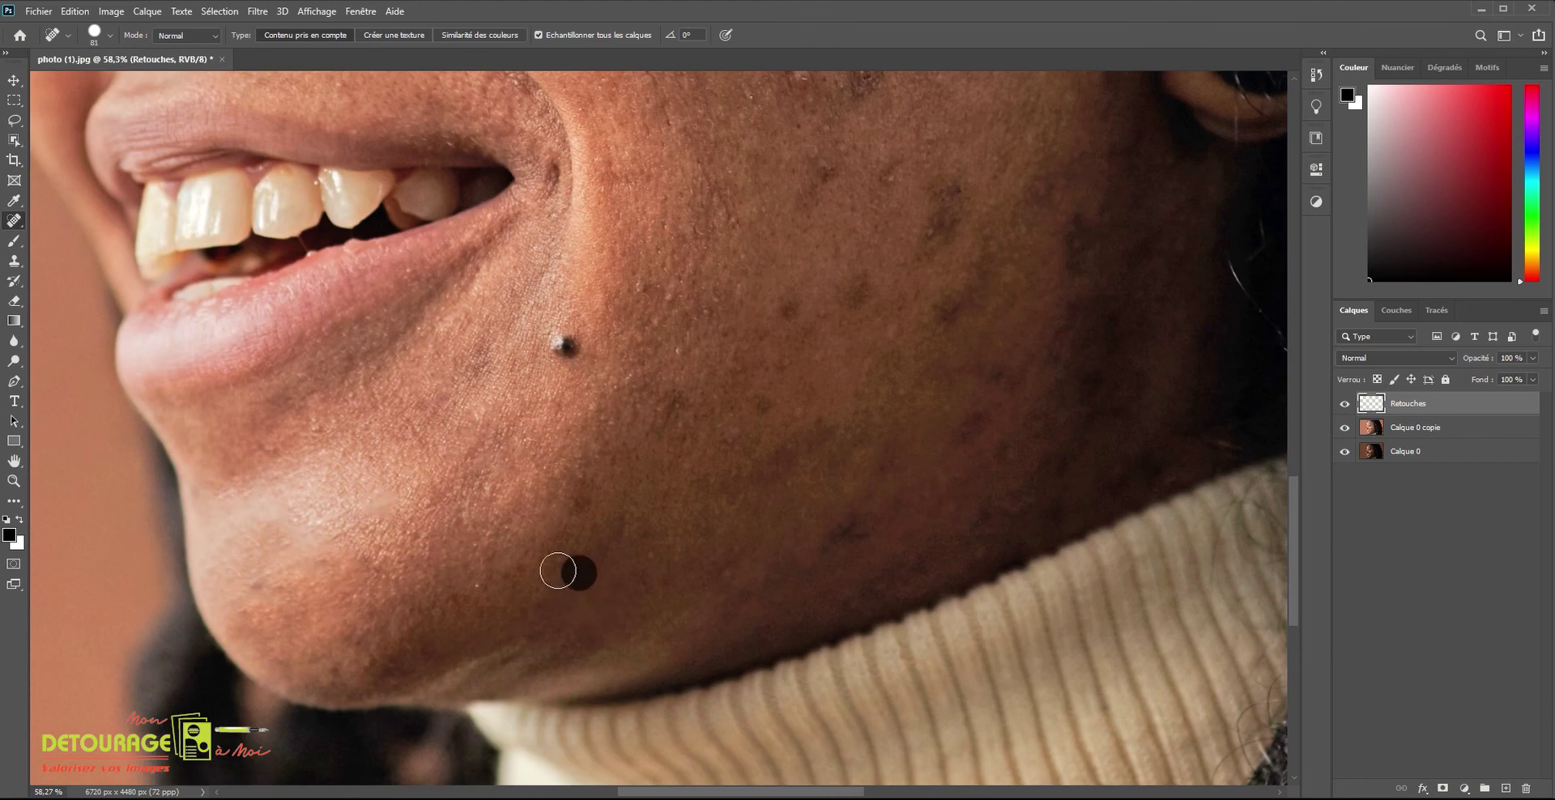
left_click(826, 549)
left_click(510, 654)
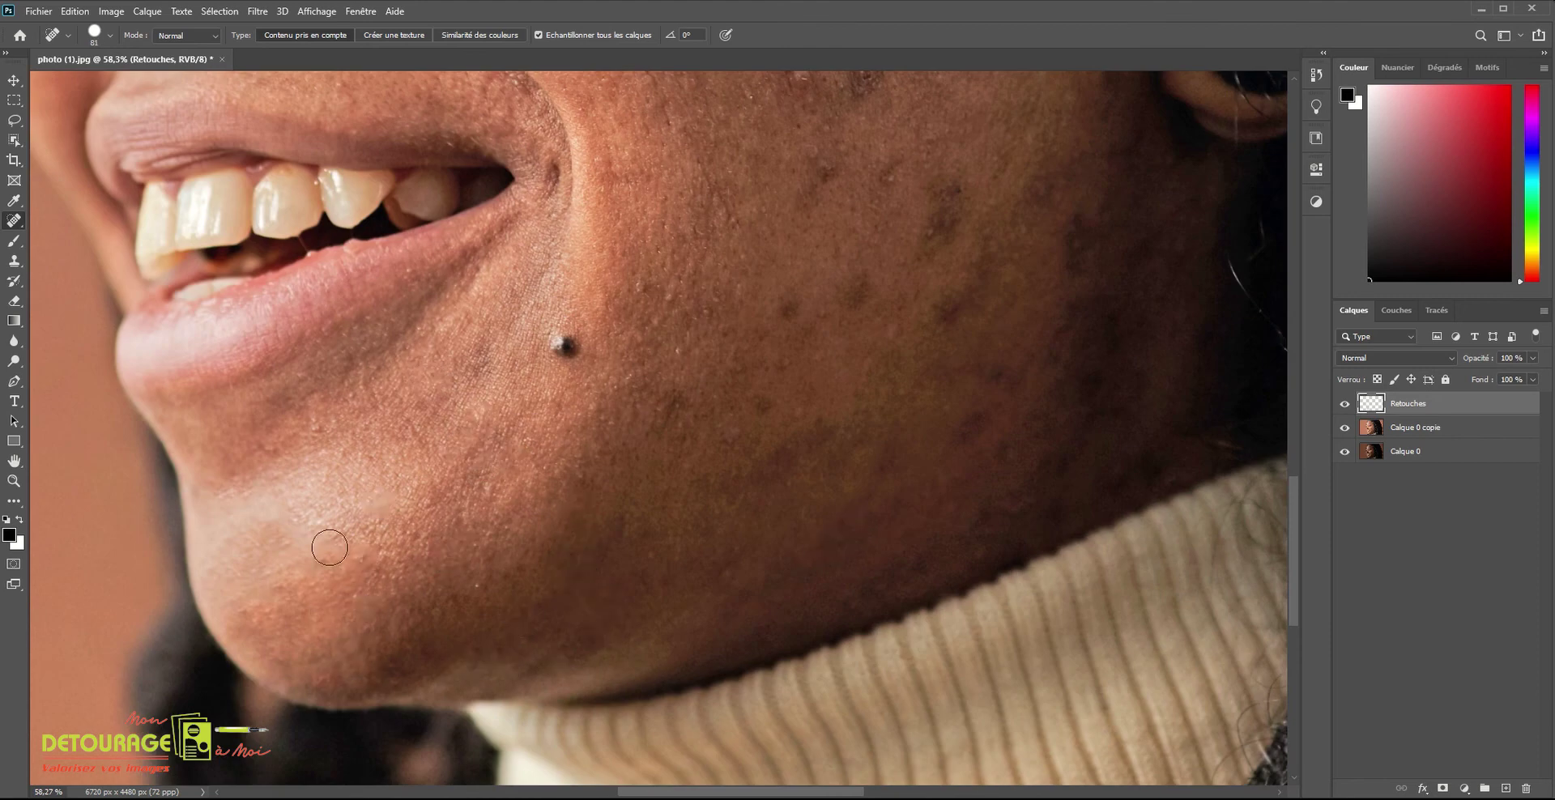
Enlarge the healing brush to about 112 px and clean the spots on the jaw and lower cheek.
mouse_move(688, 425)
left_mouse_down()
mouse_move(479, 551)
mouse_move(478, 470)
left_mouse_up()
right_click(423, 413, "alt")
left_click(652, 421)
left_click(599, 460)
left_click(479, 471)
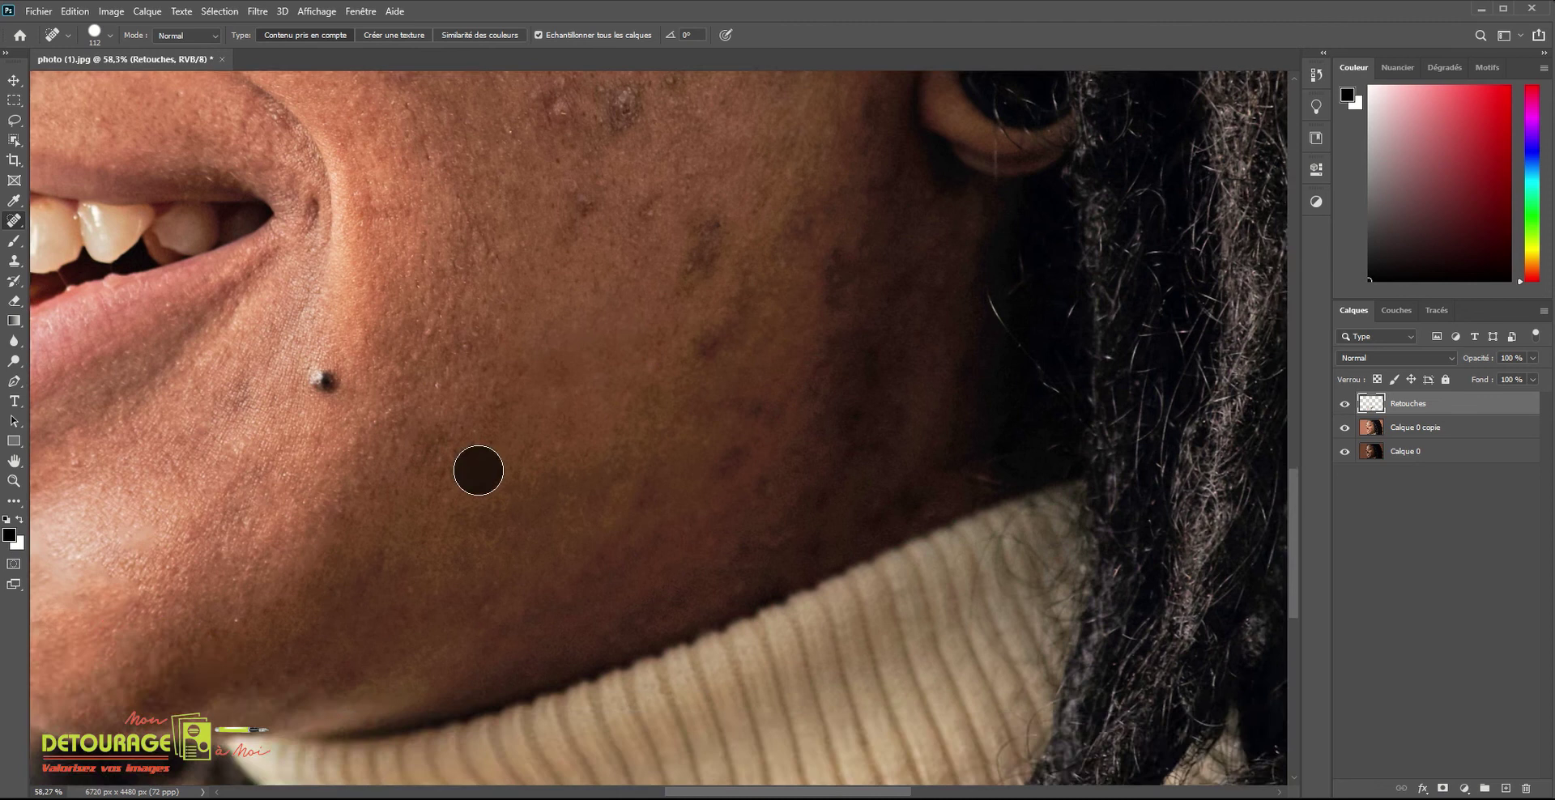
left_click_drag(726, 460, 663, 535)
left_click(664, 534)
left_click_drag(777, 395, 779, 445)
left_click(775, 395)
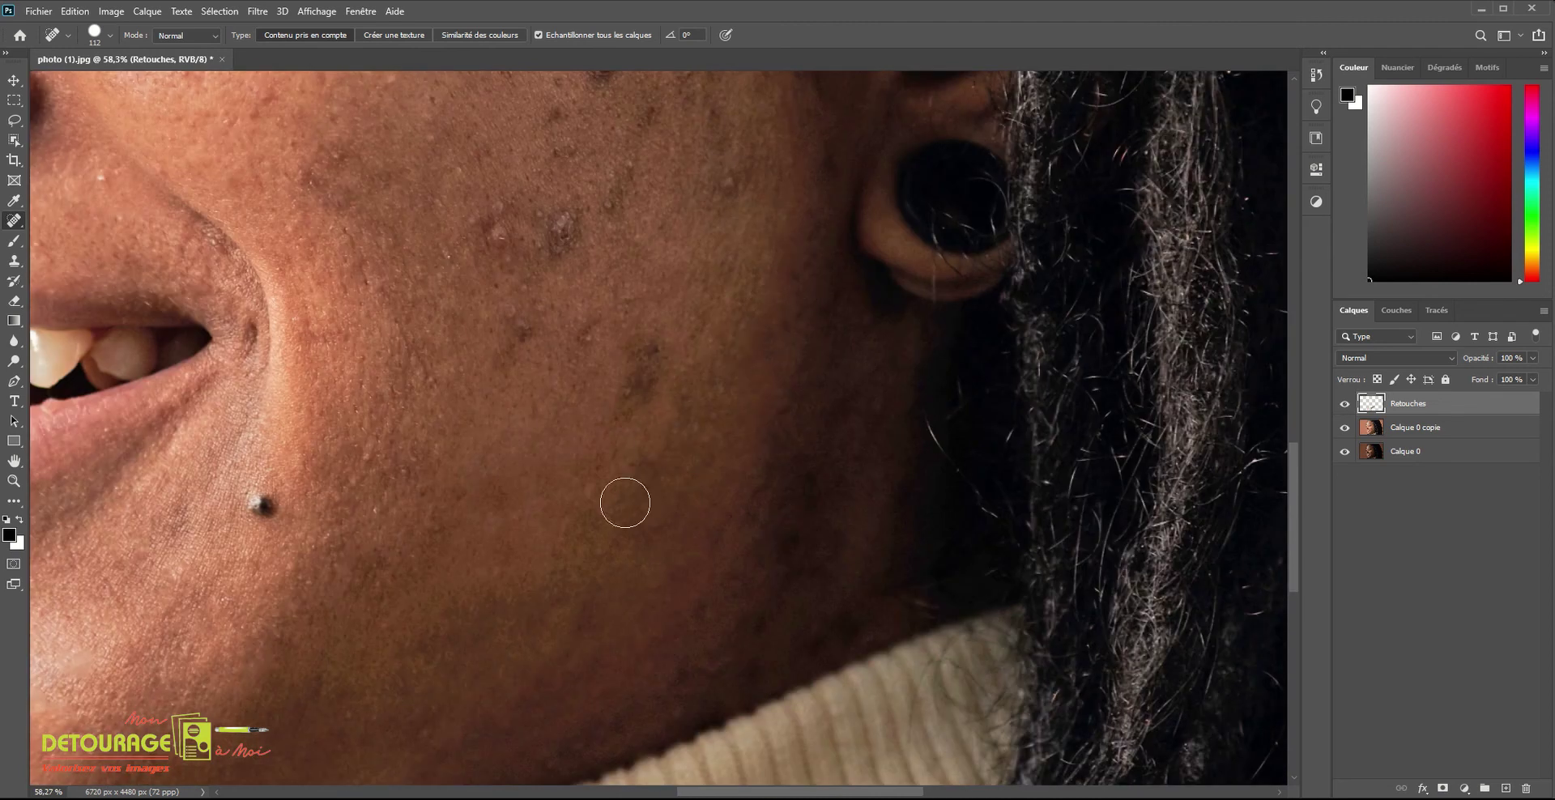
Heal the remaining dark marks across the cheek, from the smile line to the skin in front of the ear.
scroll(625, 503, "up", 2)
left_click(649, 486)
scroll(567, 421, "up", 1)
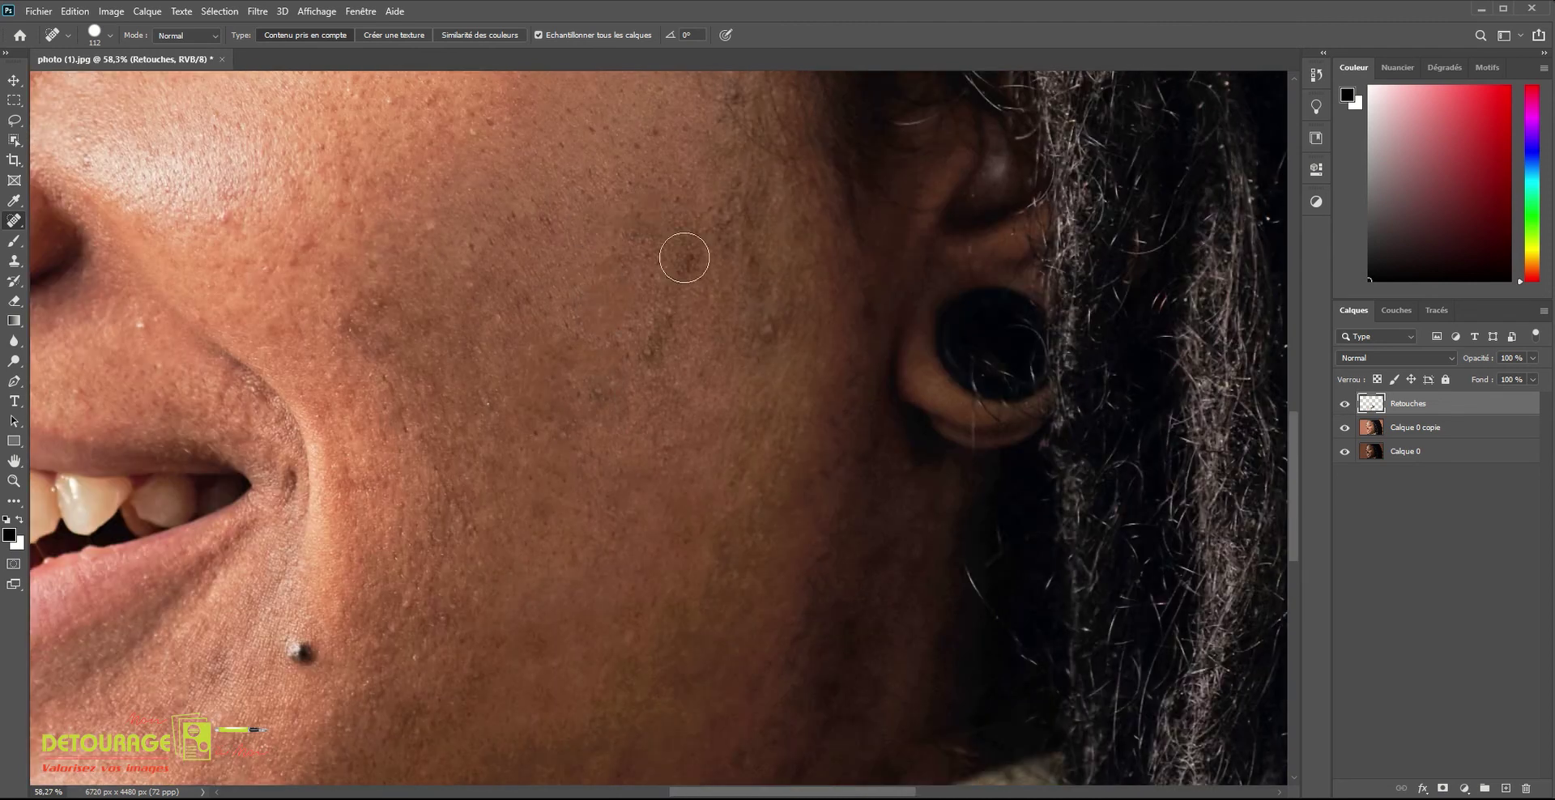
left_click(608, 343)
scroll(615, 365, "up", 2)
left_click(741, 398)
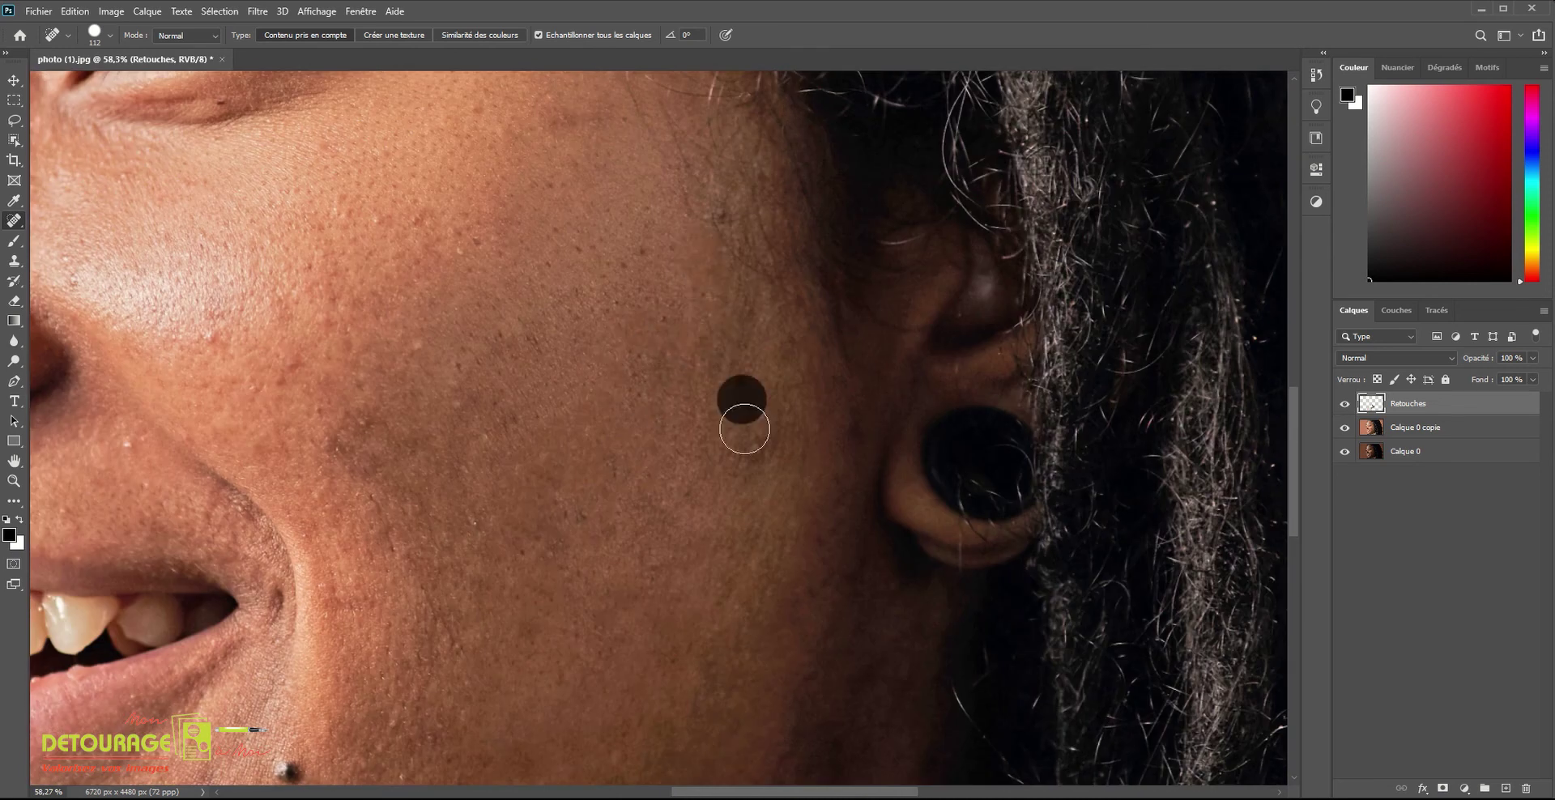
left_click(344, 447)
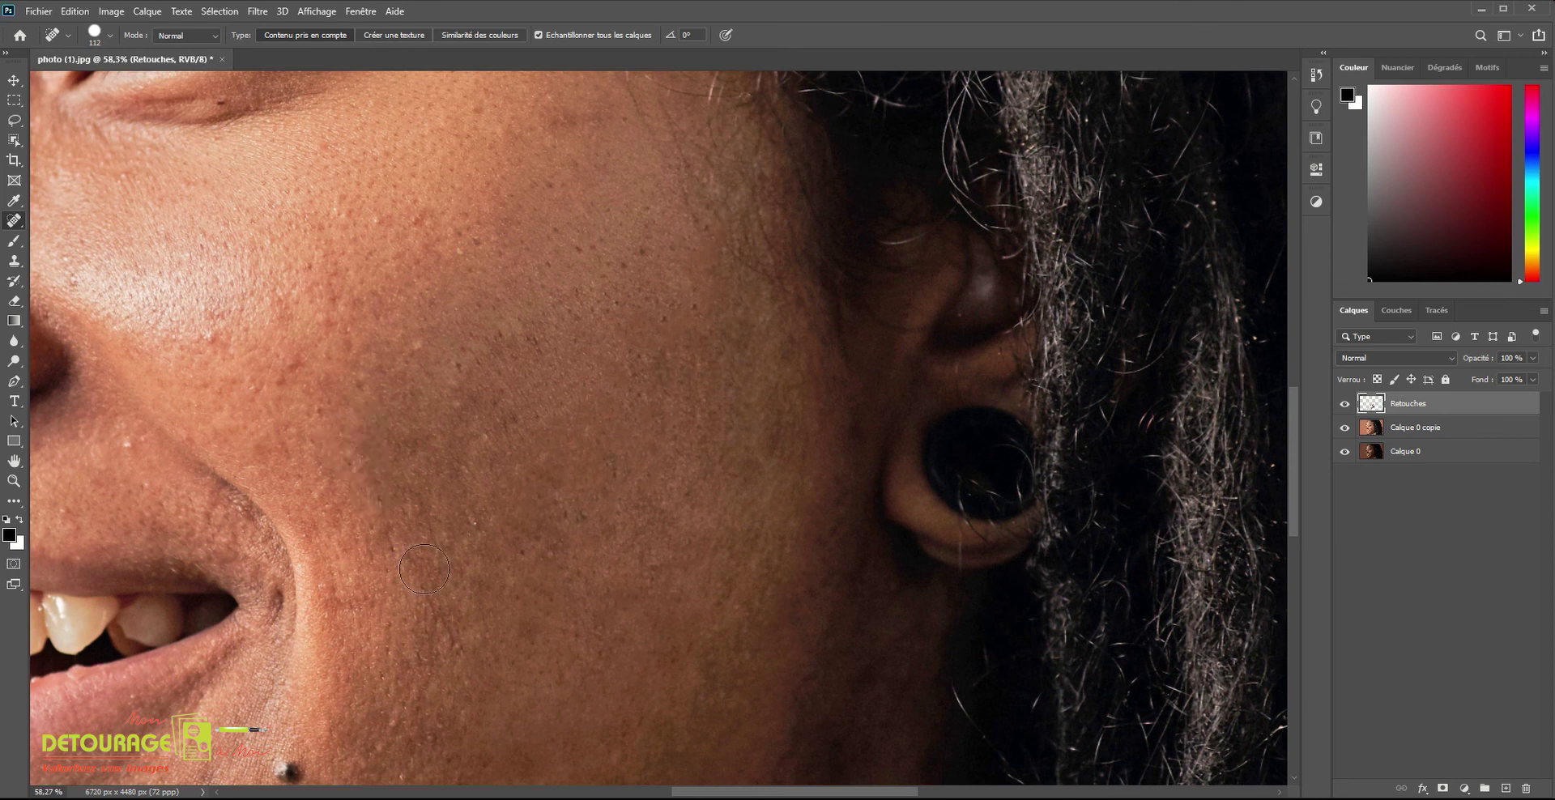
left_click(509, 427)
Reduce the healing brush to about 95 px and remove spots on the cheek and at the temple.
scroll(656, 430, "down", 2)
left_click(618, 462)
scroll(680, 488, "down", 2)
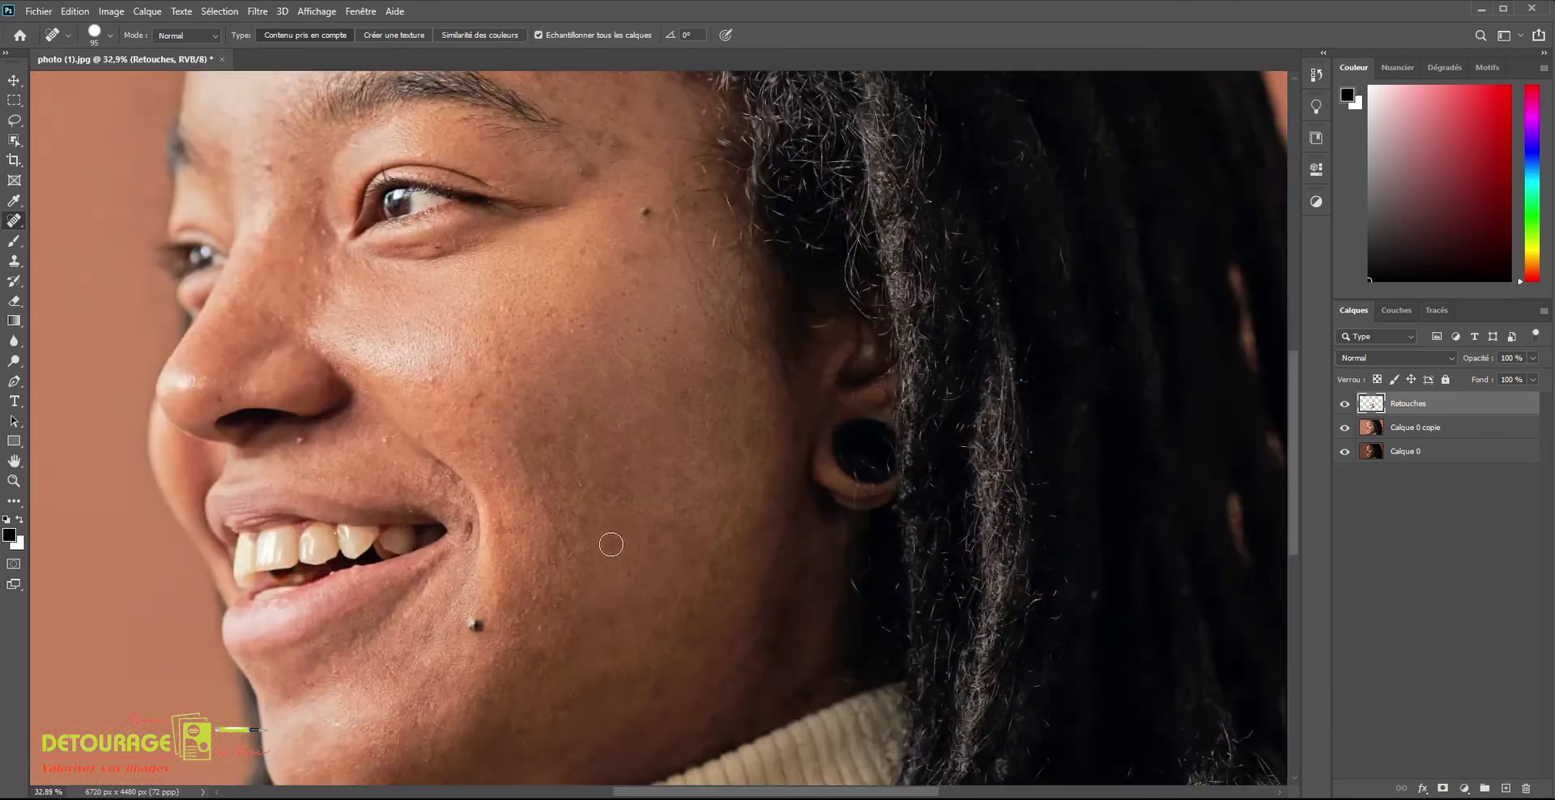
scroll(716, 476, "up", 3)
left_click(834, 350)
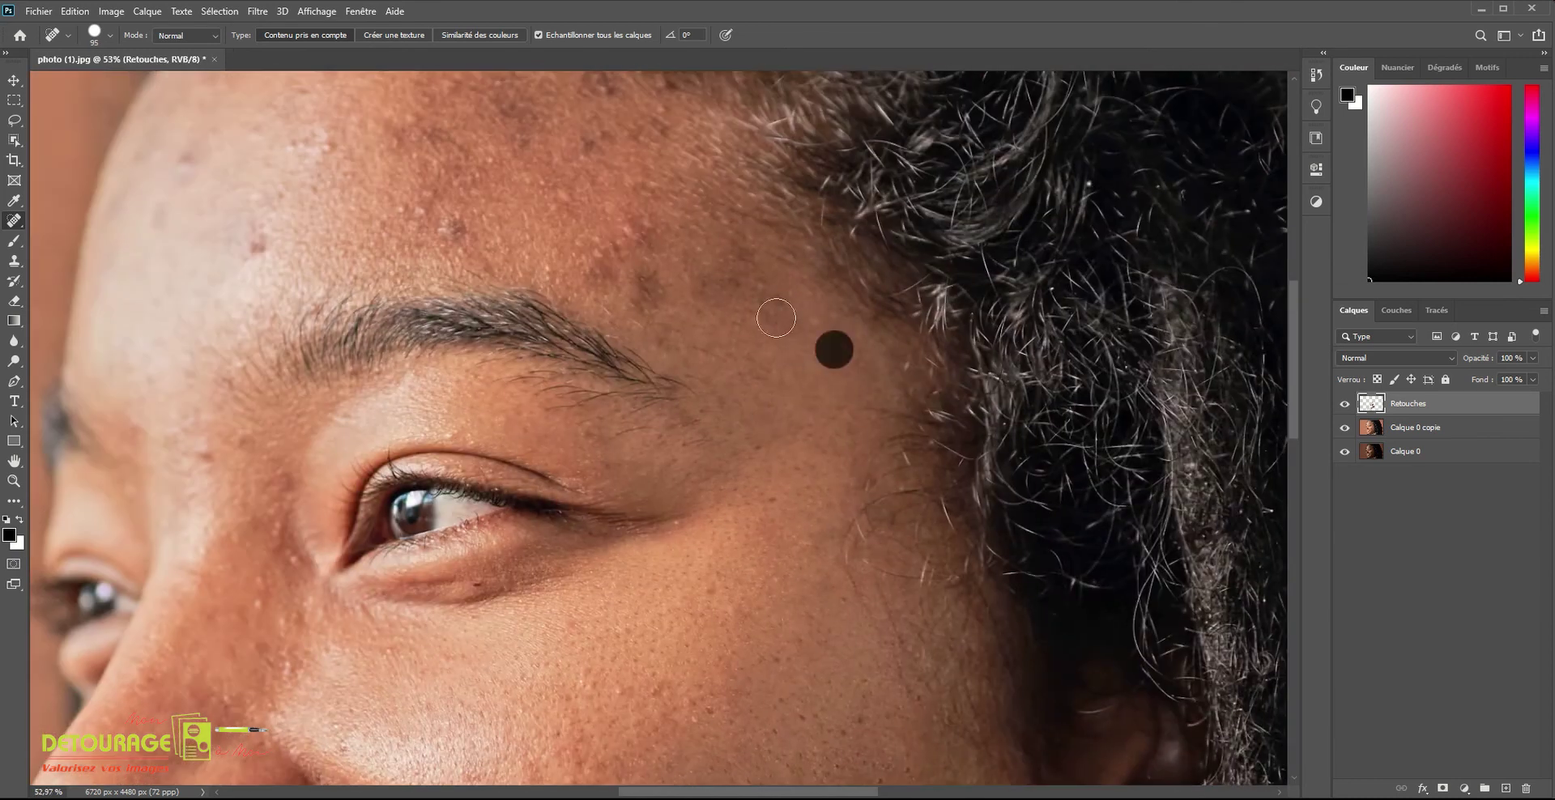
Remove the blemishes and dark spots across the forehead up to the hairline with the Spot Healing Brush.
scroll(776, 318, "down", 3)
scroll(457, 341, "up", 3)
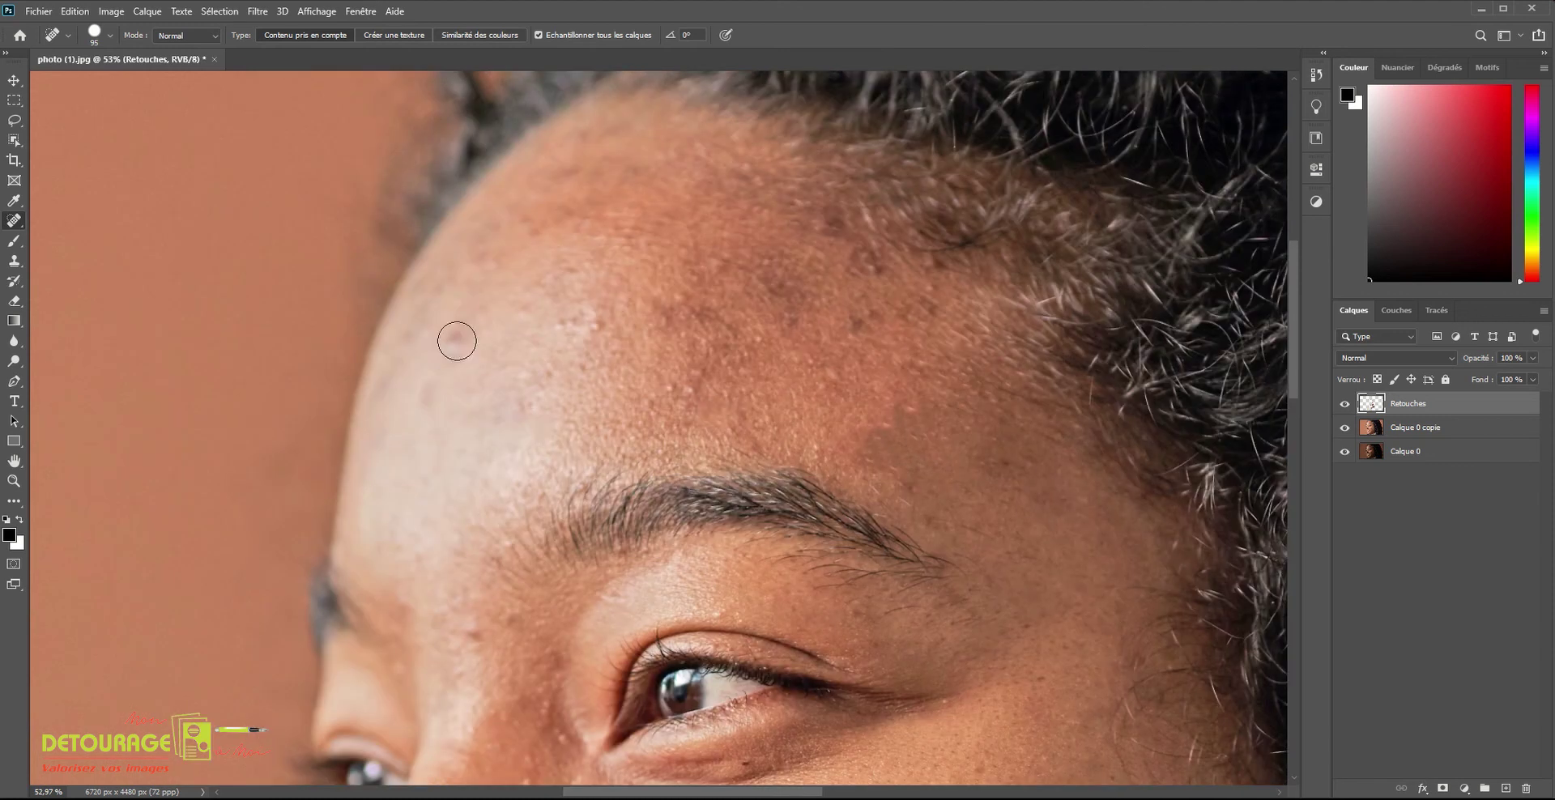
left_click(456, 341)
left_click(591, 332)
left_click(569, 279)
left_click(682, 384)
left_click(702, 339)
left_click(814, 300)
left_click(866, 260)
left_click(824, 210)
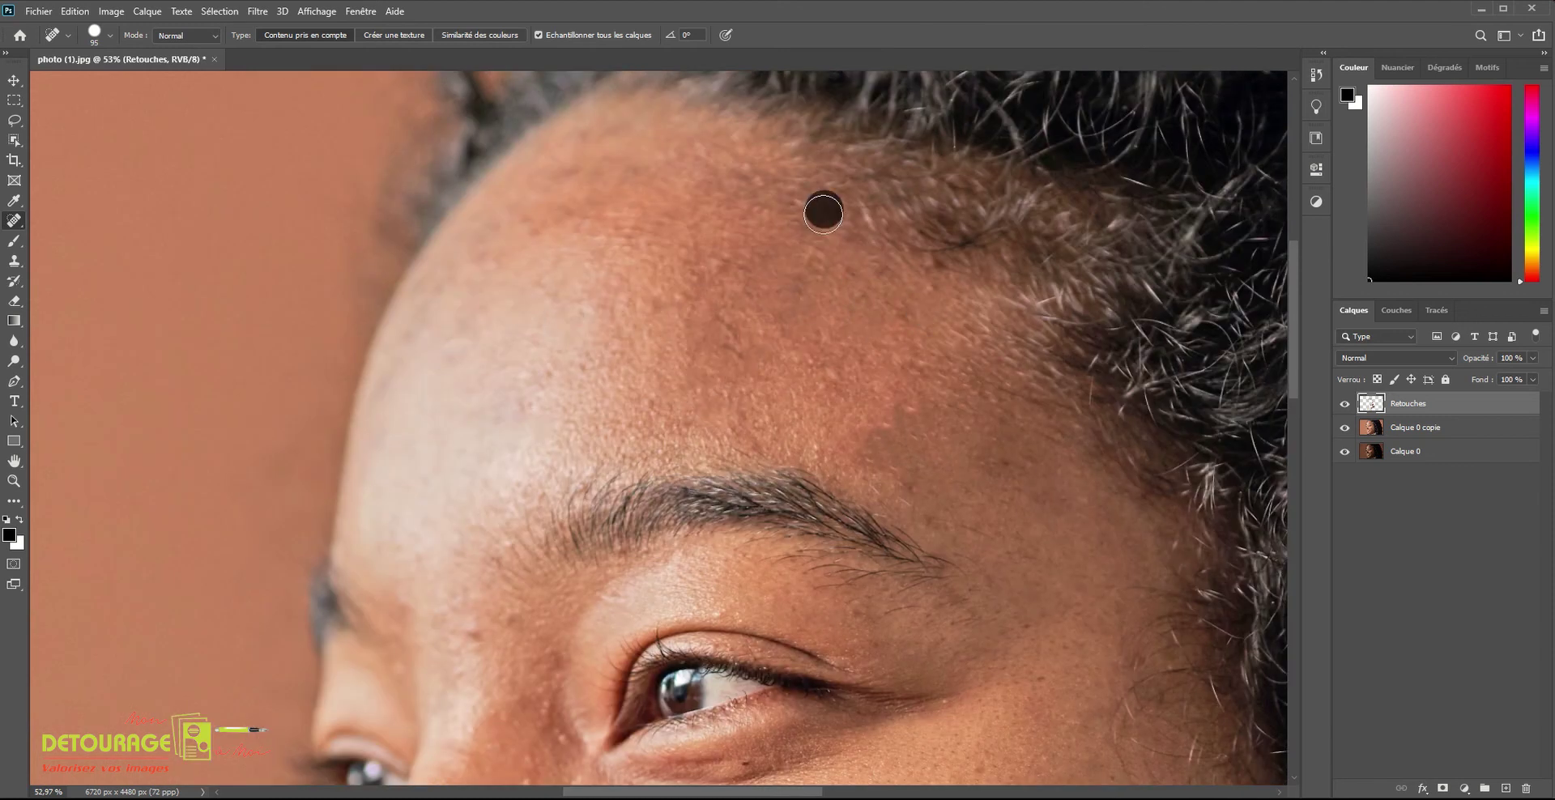
left_click(636, 167)
left_click(926, 296)
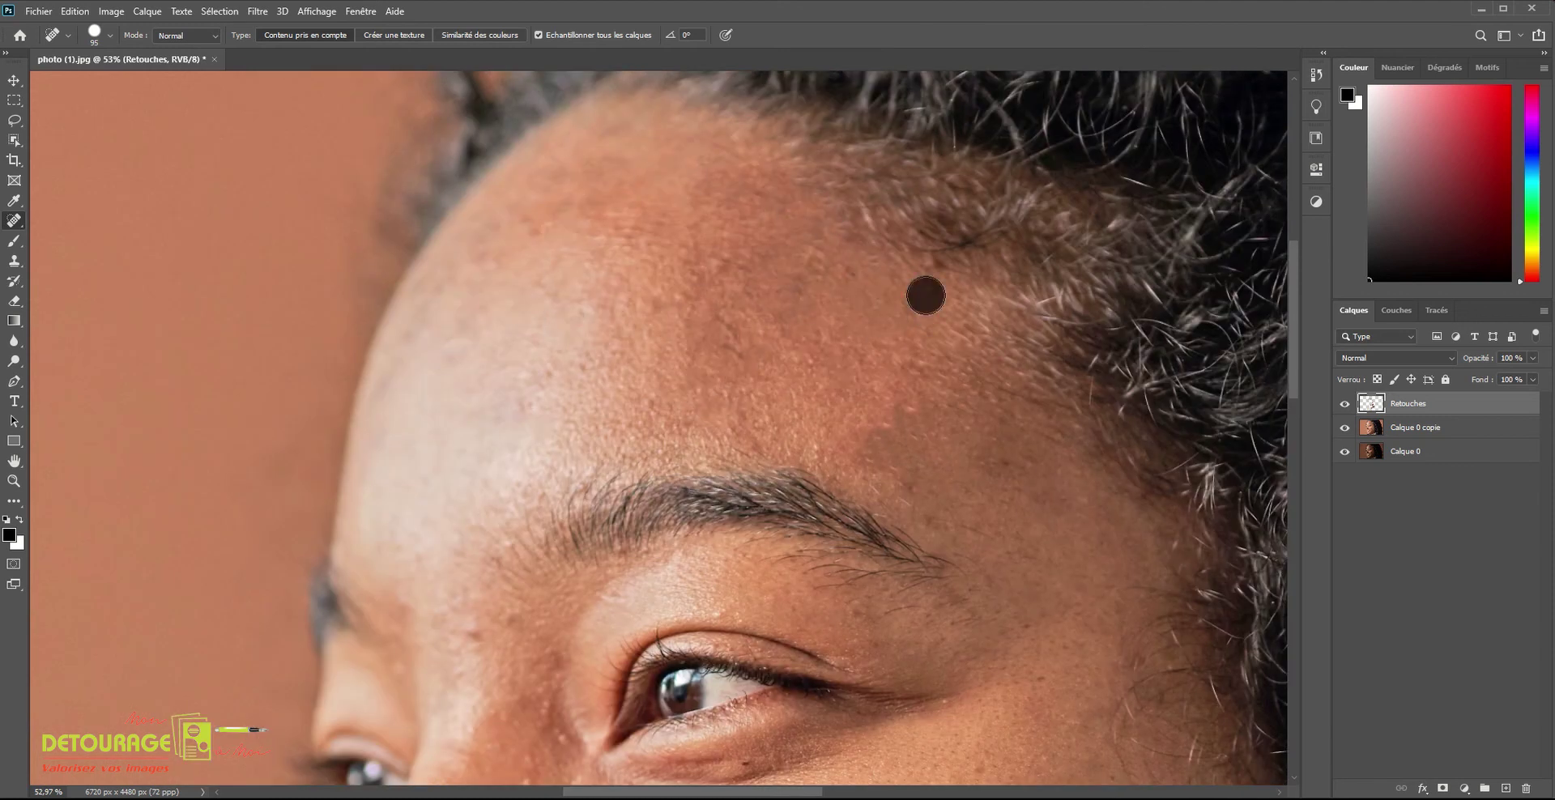
left_click(838, 274)
scroll(769, 405, "down", 5)
scroll(770, 453, "down", 2)
scroll(777, 494, "up", 1)
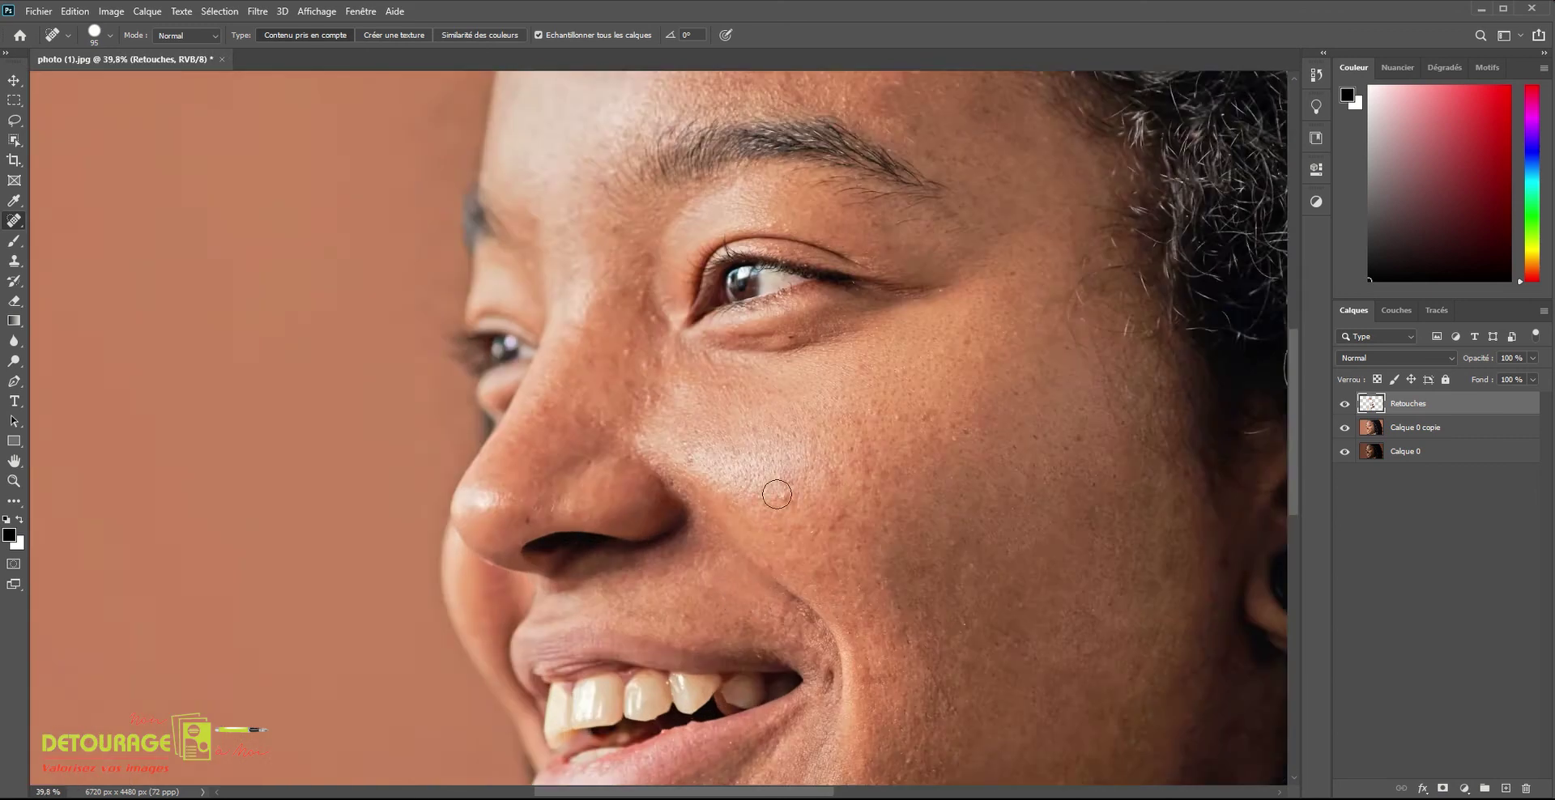
scroll(777, 494, "down", 5)
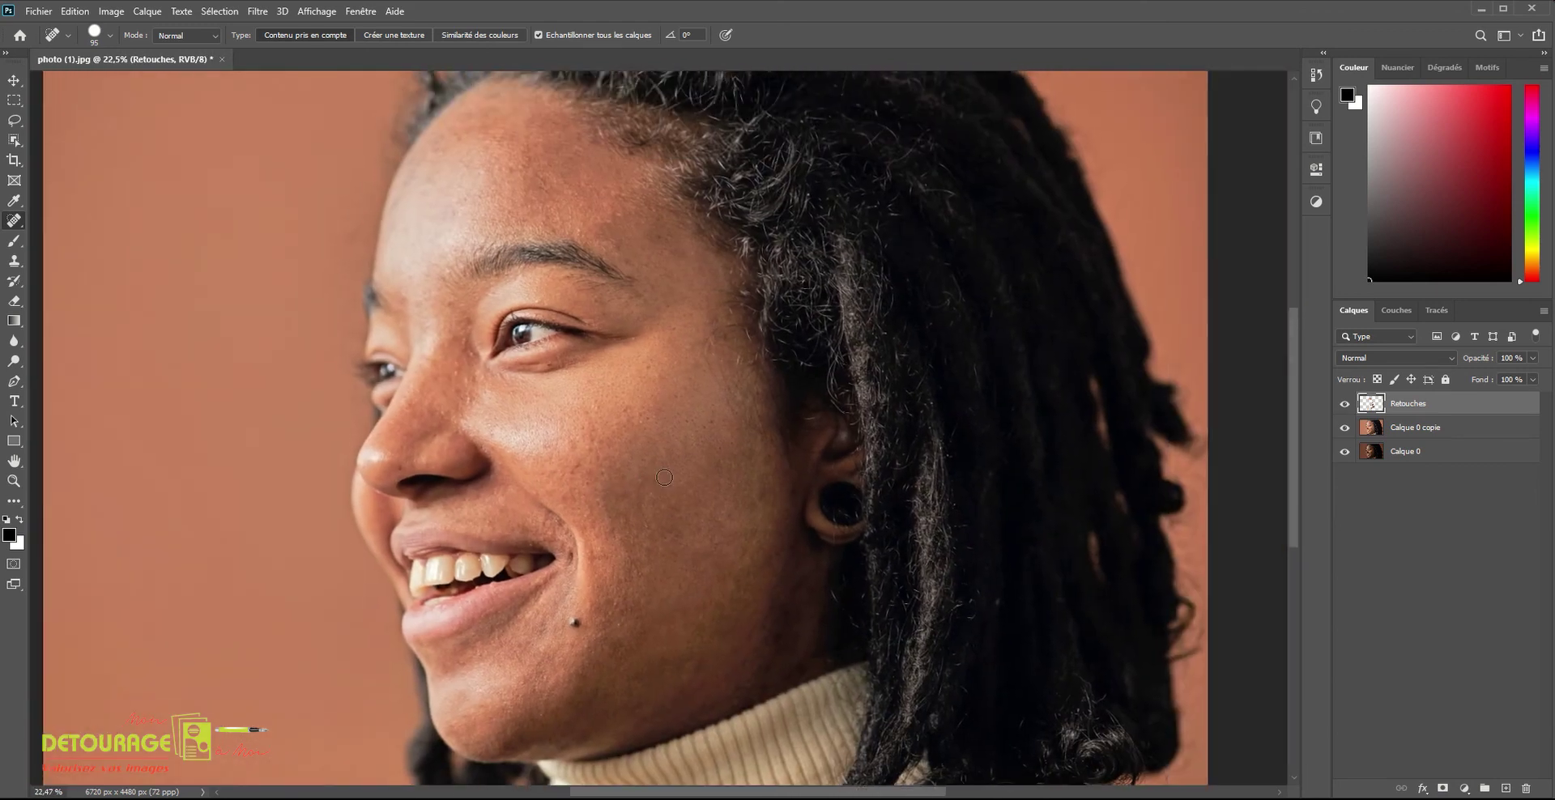
Sample clean upper-cheek skin with the Clone Stamp at 20 % opacity and brush it over the darker cheek area.
left_click(13, 267)
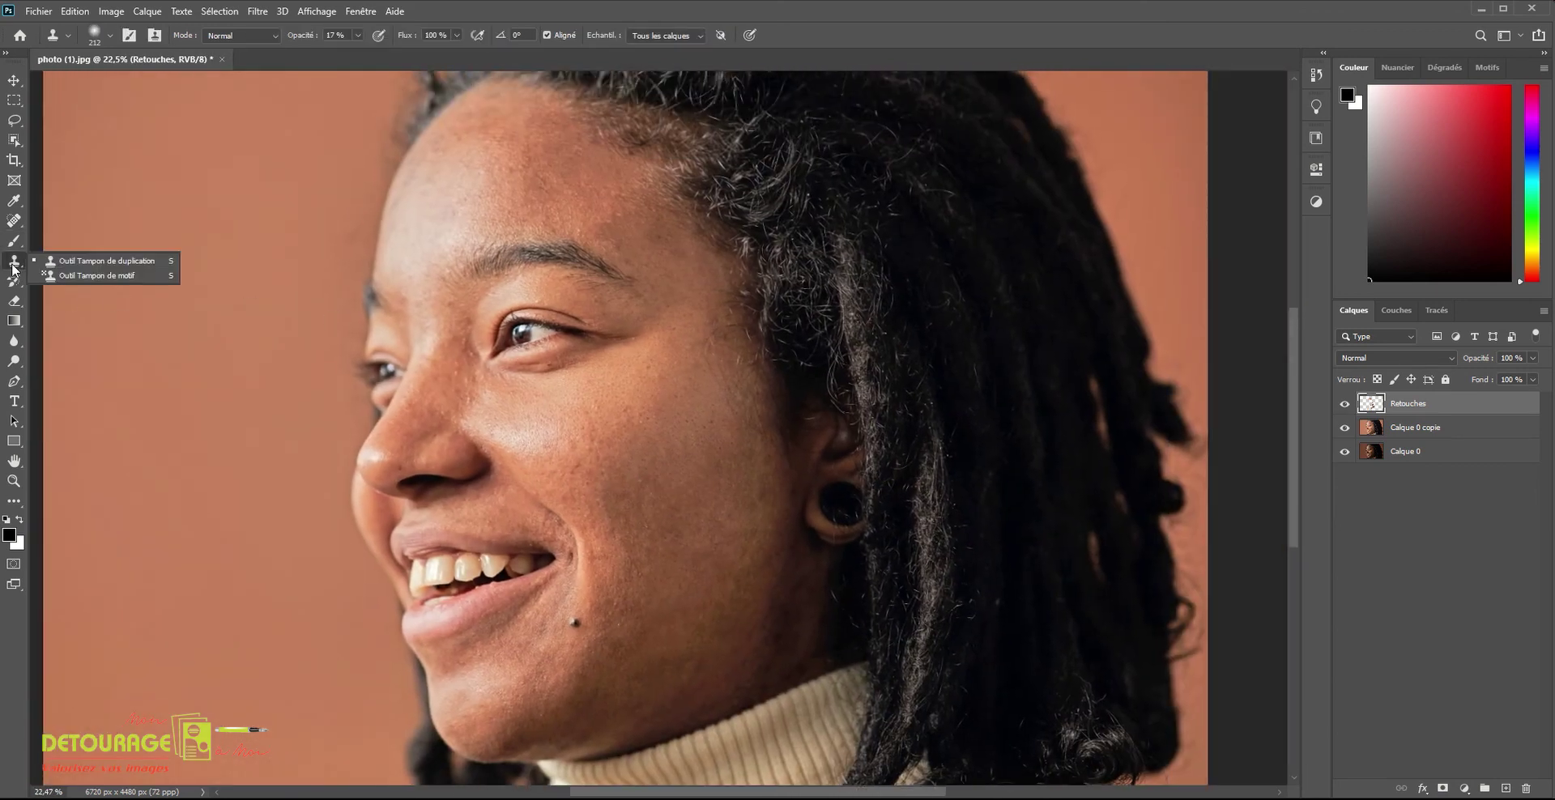
left_click(112, 264)
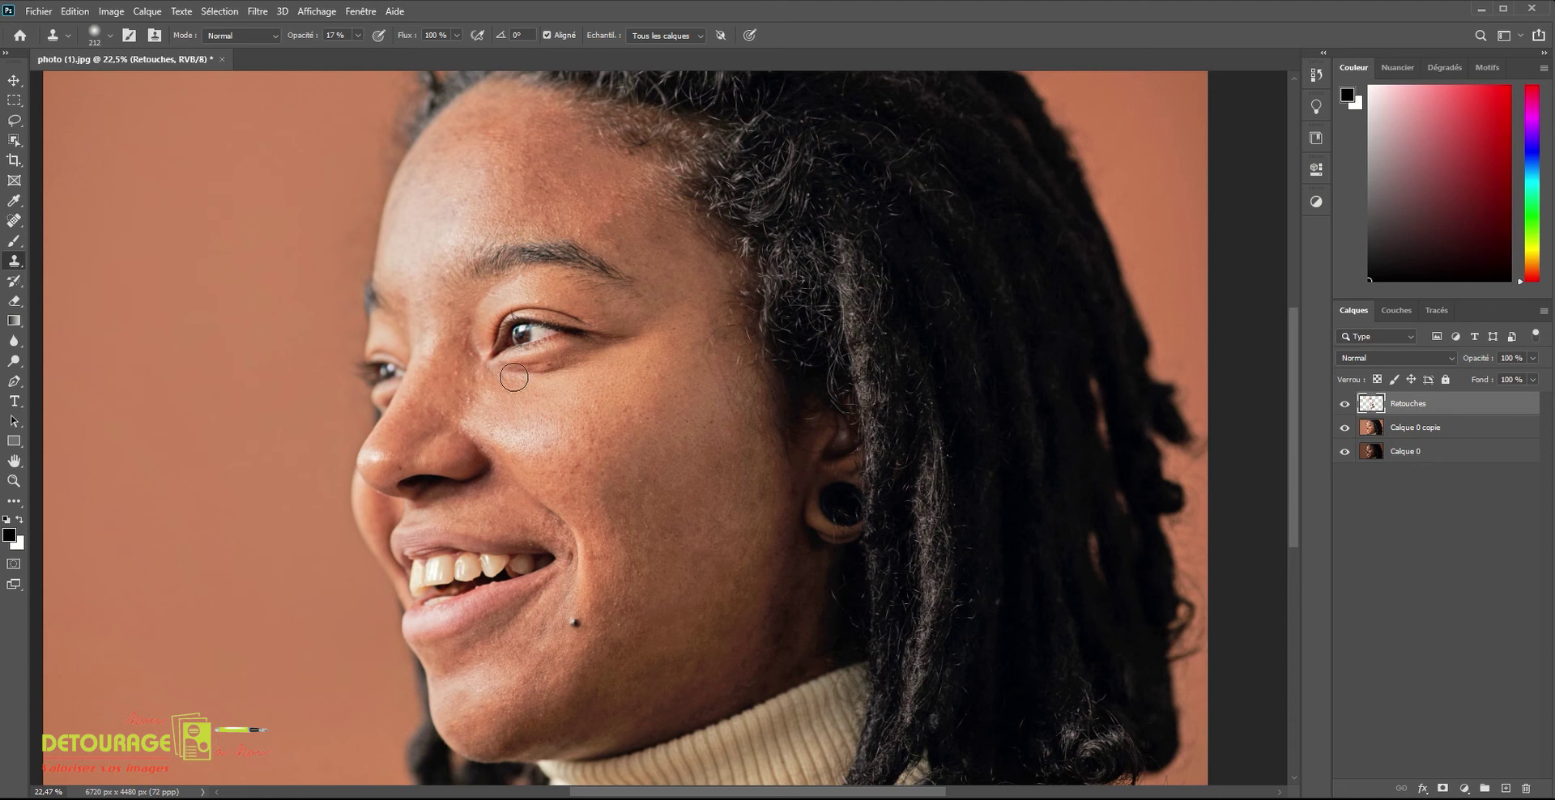
scroll(661, 455, "up", 2)
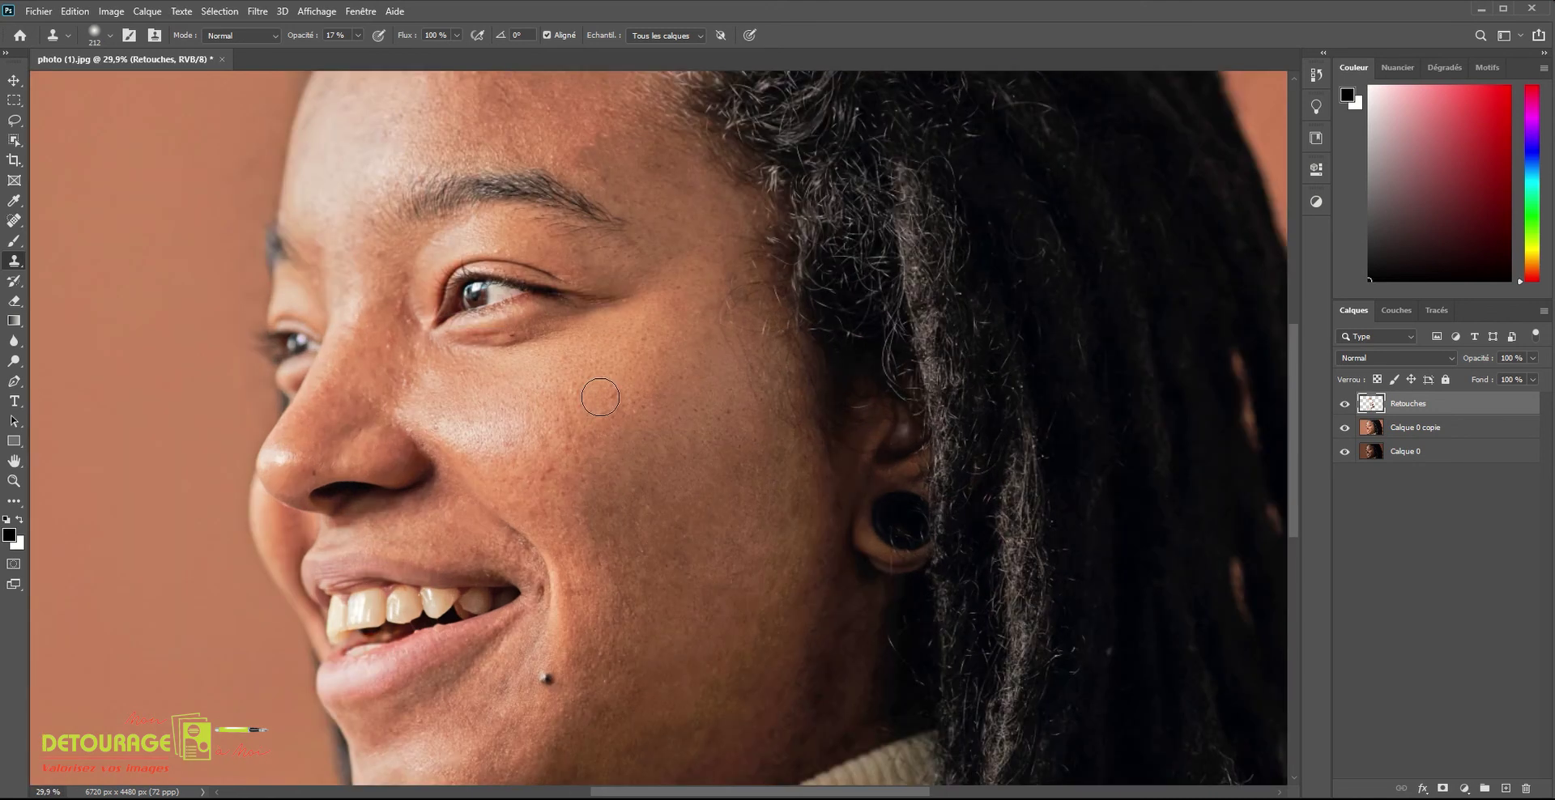
left_click(600, 397, "alt")
key("Return")
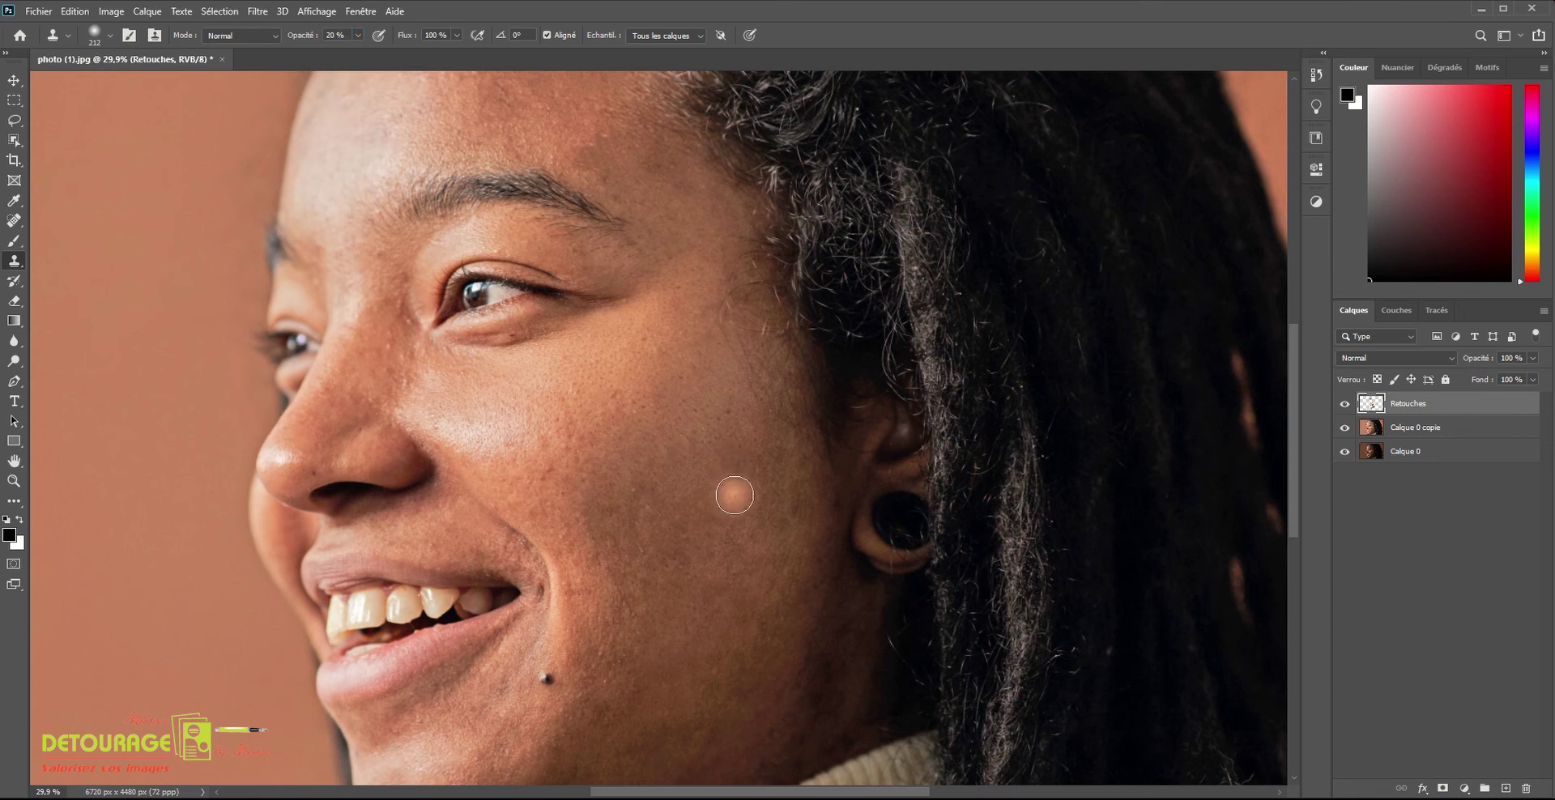
scroll(736, 492, "up", 1)
left_click_drag(720, 496, 687, 376)
Lower the stamp opacity to 11 % and blend the uneven skin tone on the lower cheek and jaw.
left_click_drag(301, 37, 294, 37)
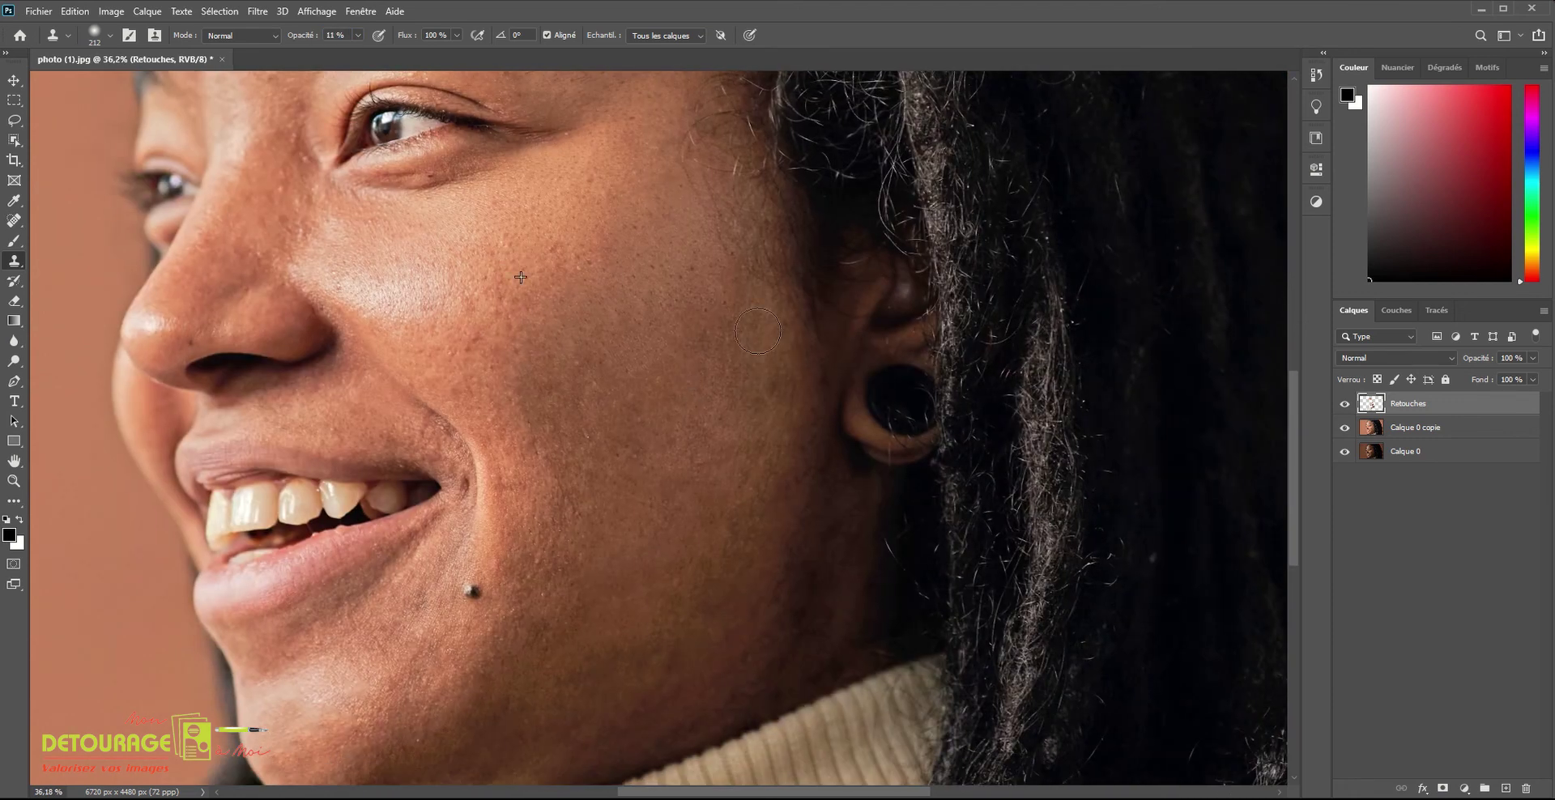
mouse_move(750, 347)
left_mouse_down()
mouse_move(789, 449)
mouse_move(758, 509)
mouse_move(775, 453)
mouse_move(802, 591)
mouse_move(621, 615)
mouse_move(712, 486)
left_mouse_up()
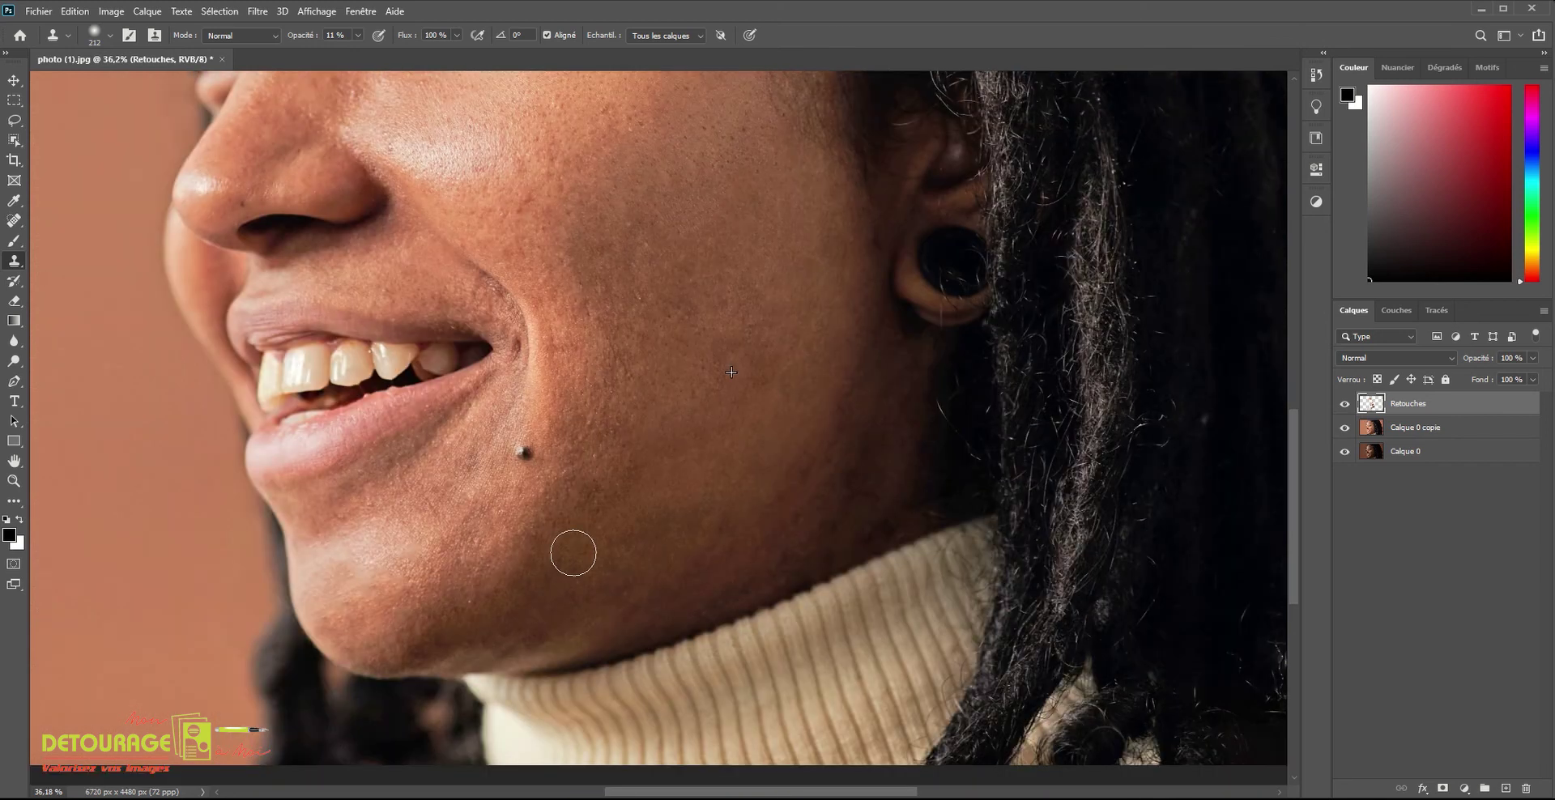
left_click(652, 408, "alt")
left_click_drag(604, 569, 550, 583)
scroll(770, 470, "down", 1)
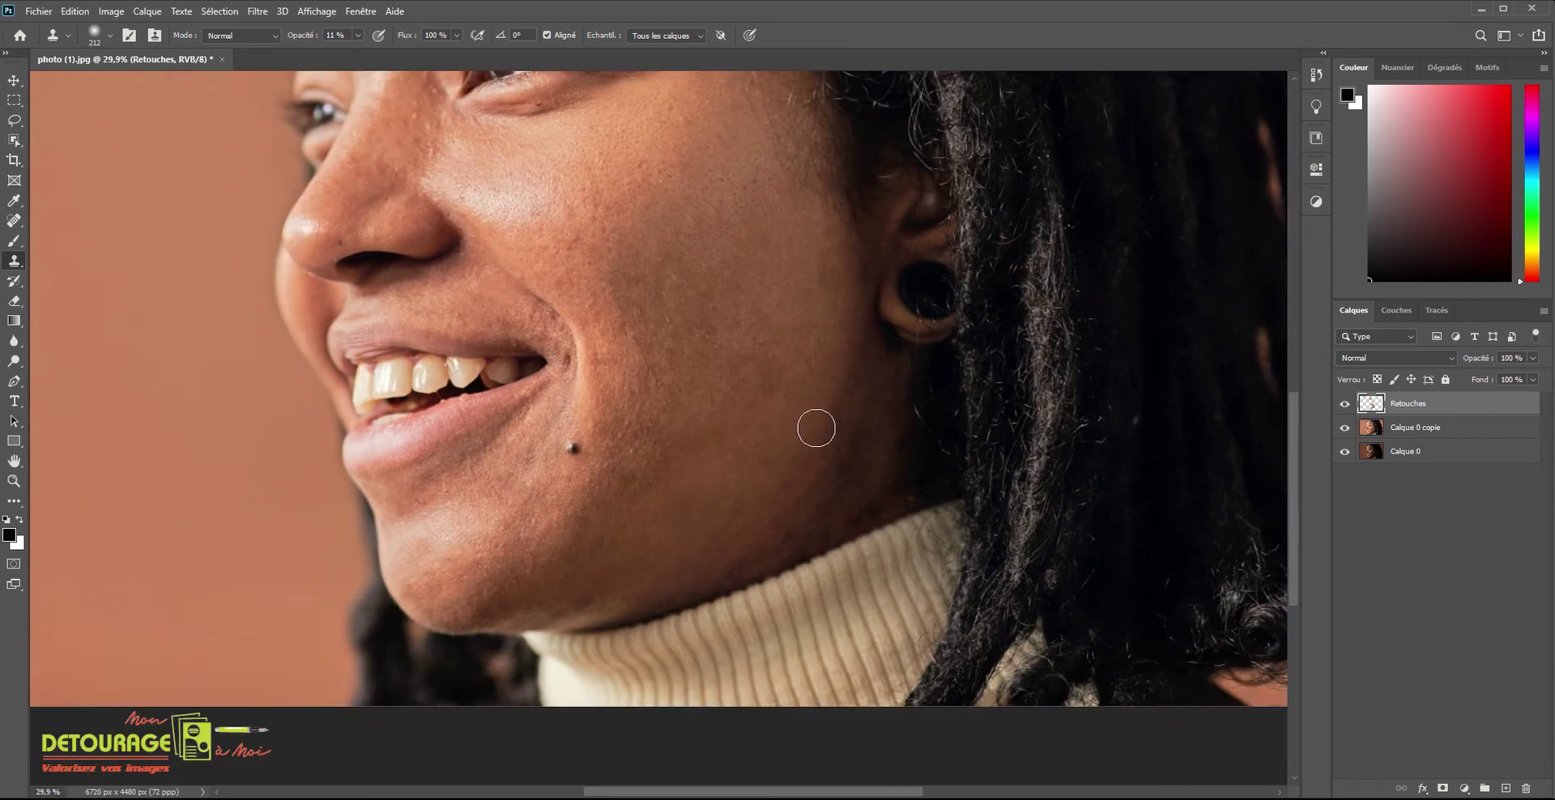
Clone sampled clear skin over the uneven patches at the temple beside the outer end of the eyebrow.
scroll(762, 324, "up", 3)
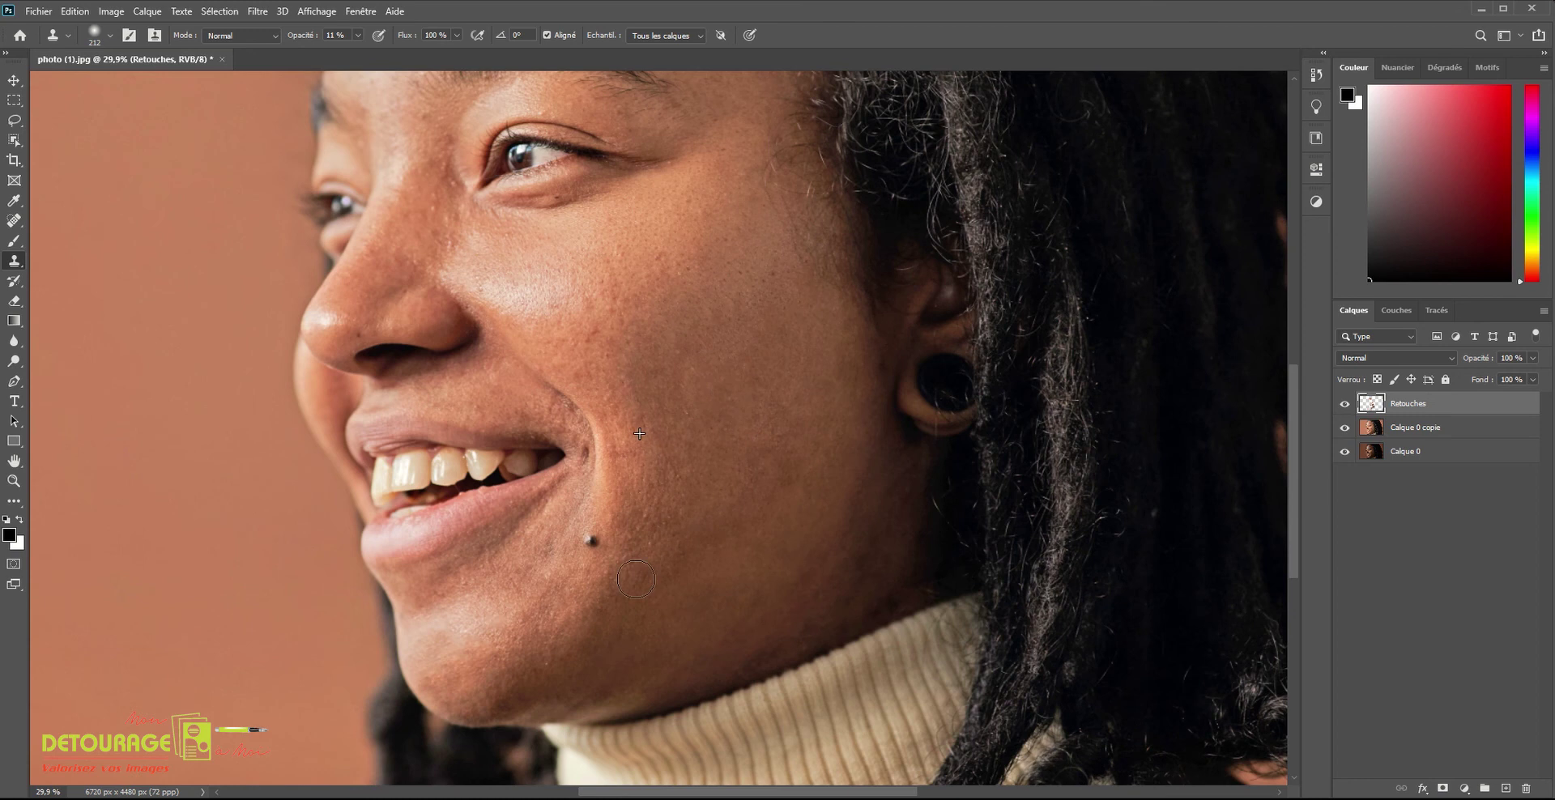
scroll(636, 579, "down", 2)
scroll(648, 256, "up", 4)
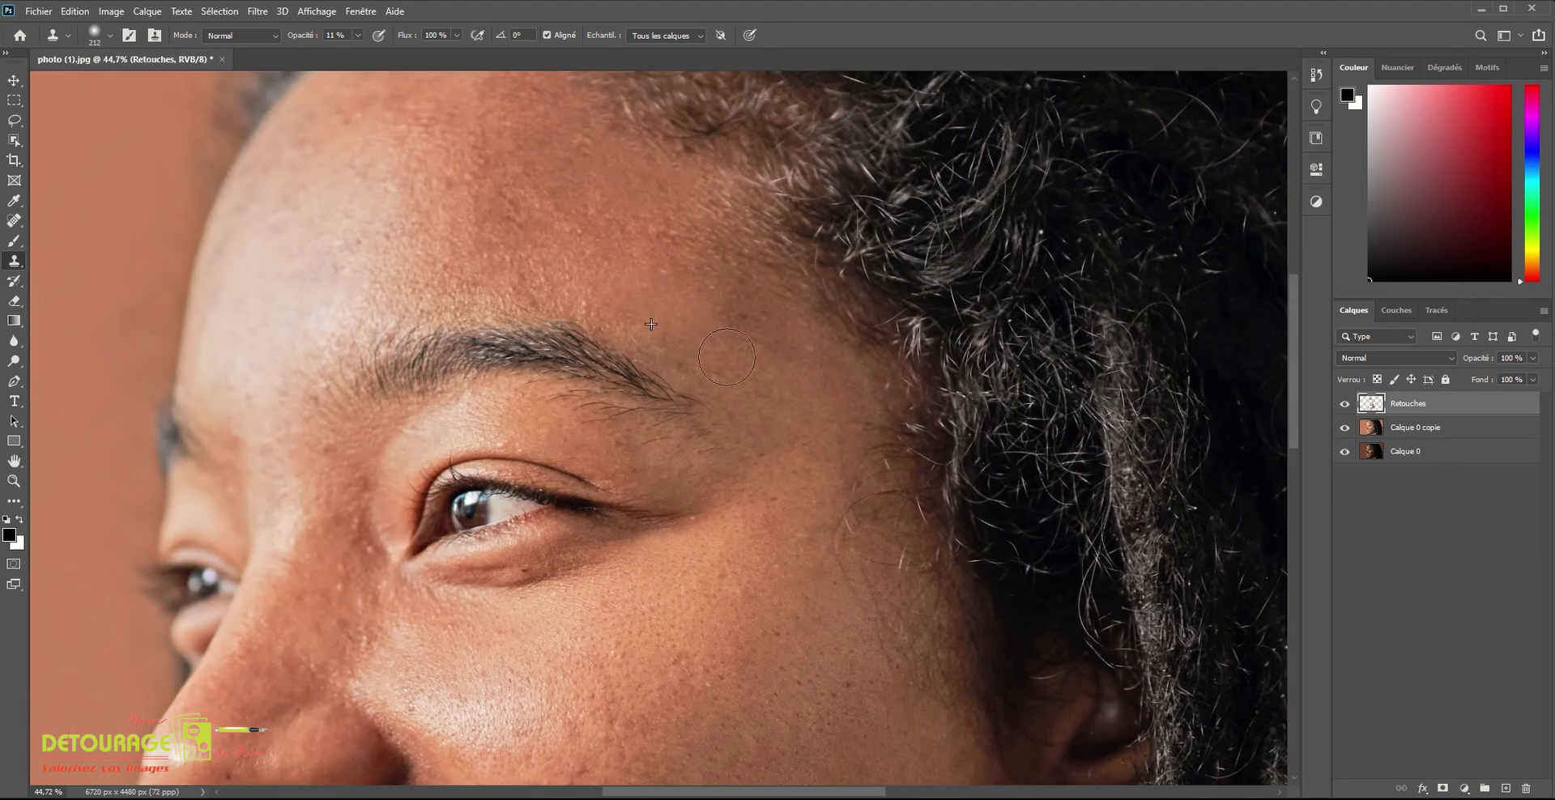
left_click_drag(726, 358, 727, 353)
left_click(714, 566, "alt")
left_click_drag(720, 266, 760, 324)
scroll(716, 277, "down", 3)
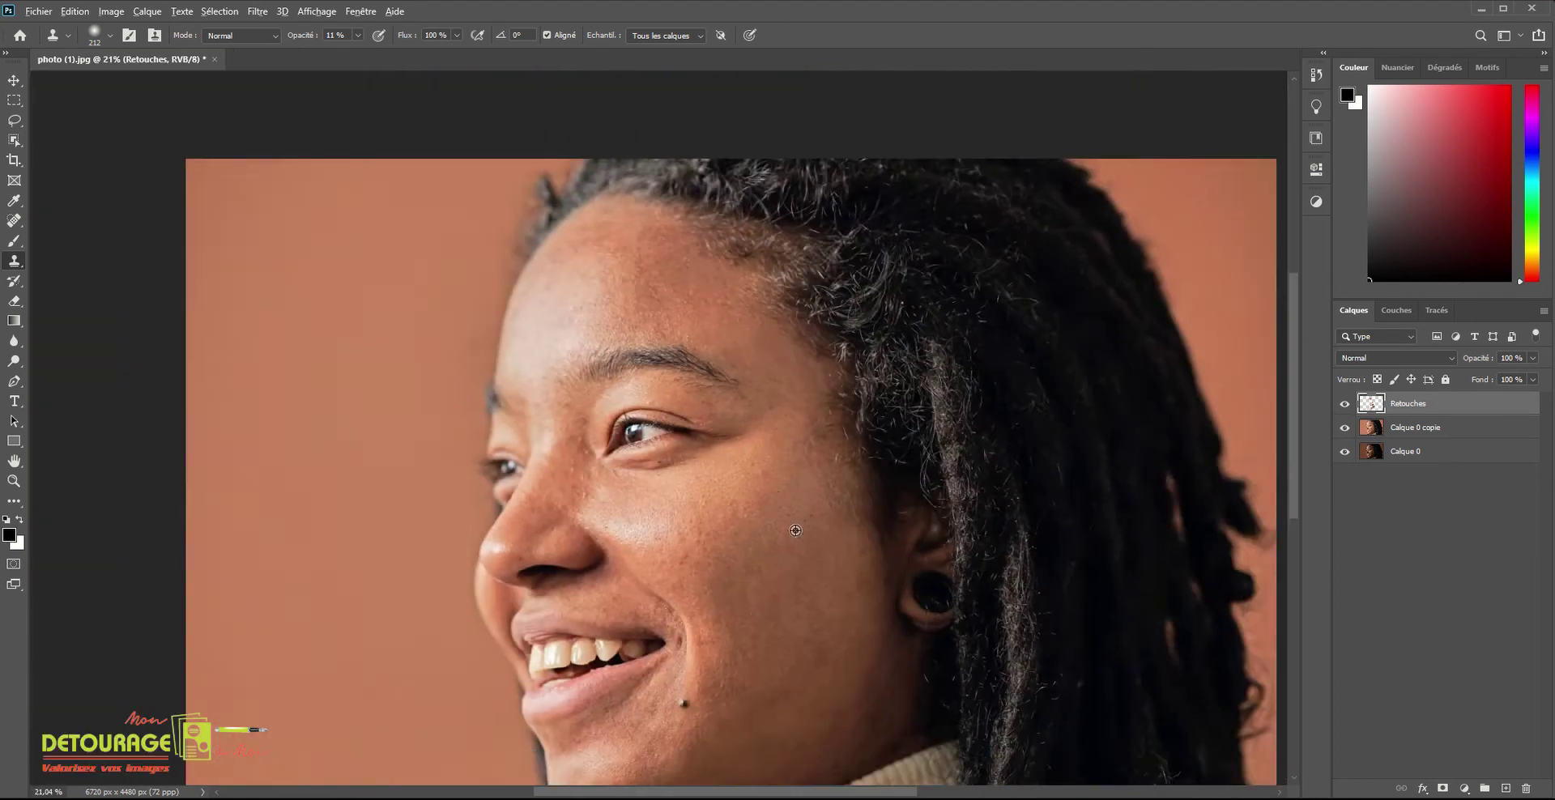
scroll(692, 327, "up", 3)
scroll(692, 326, "down", 3)
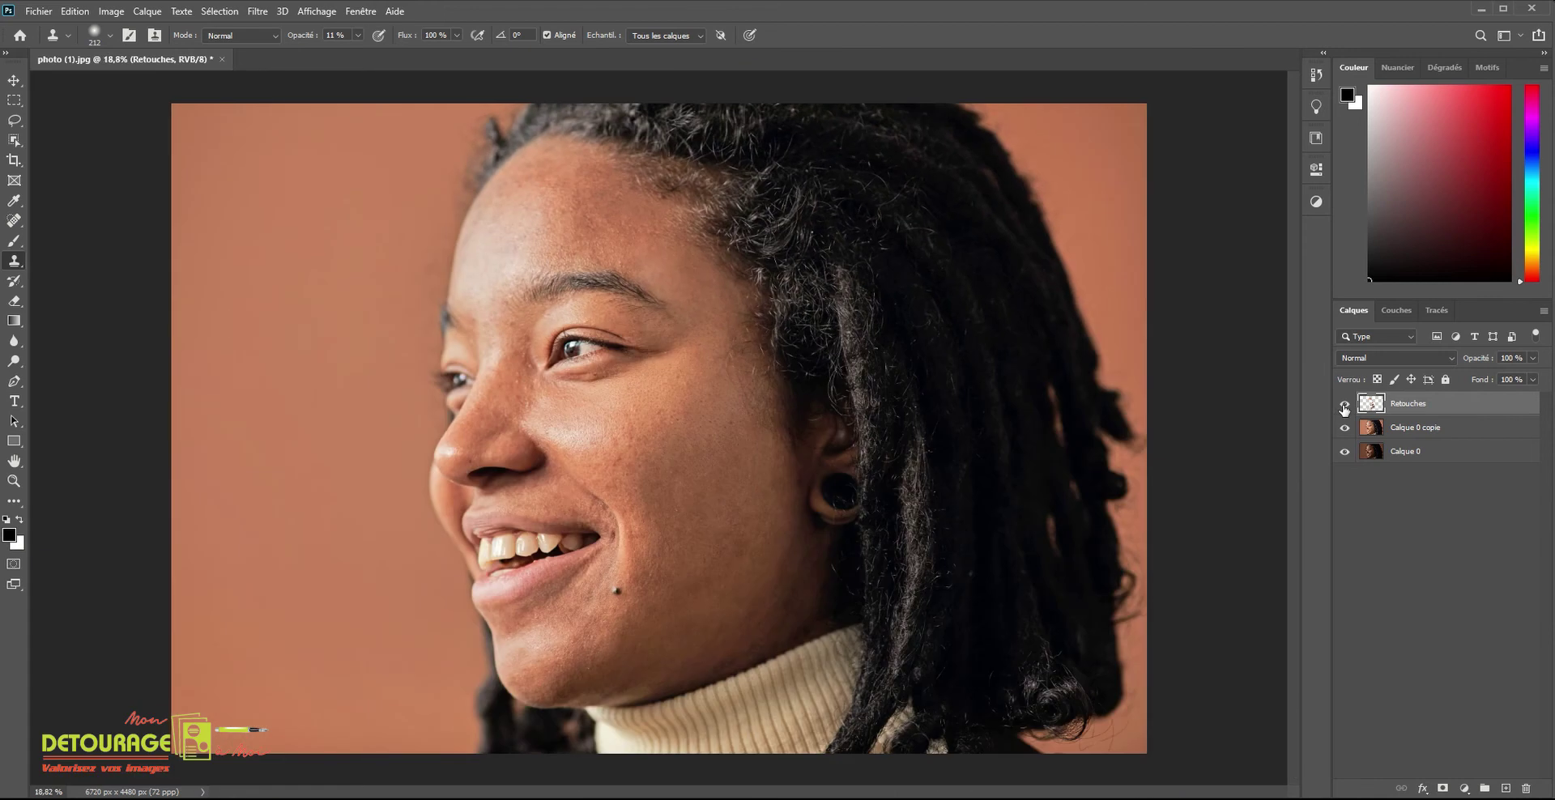
Compare the portrait with and without the Retouches layer, and merge that layer with Calque 0 copie.
left_click(1345, 405)
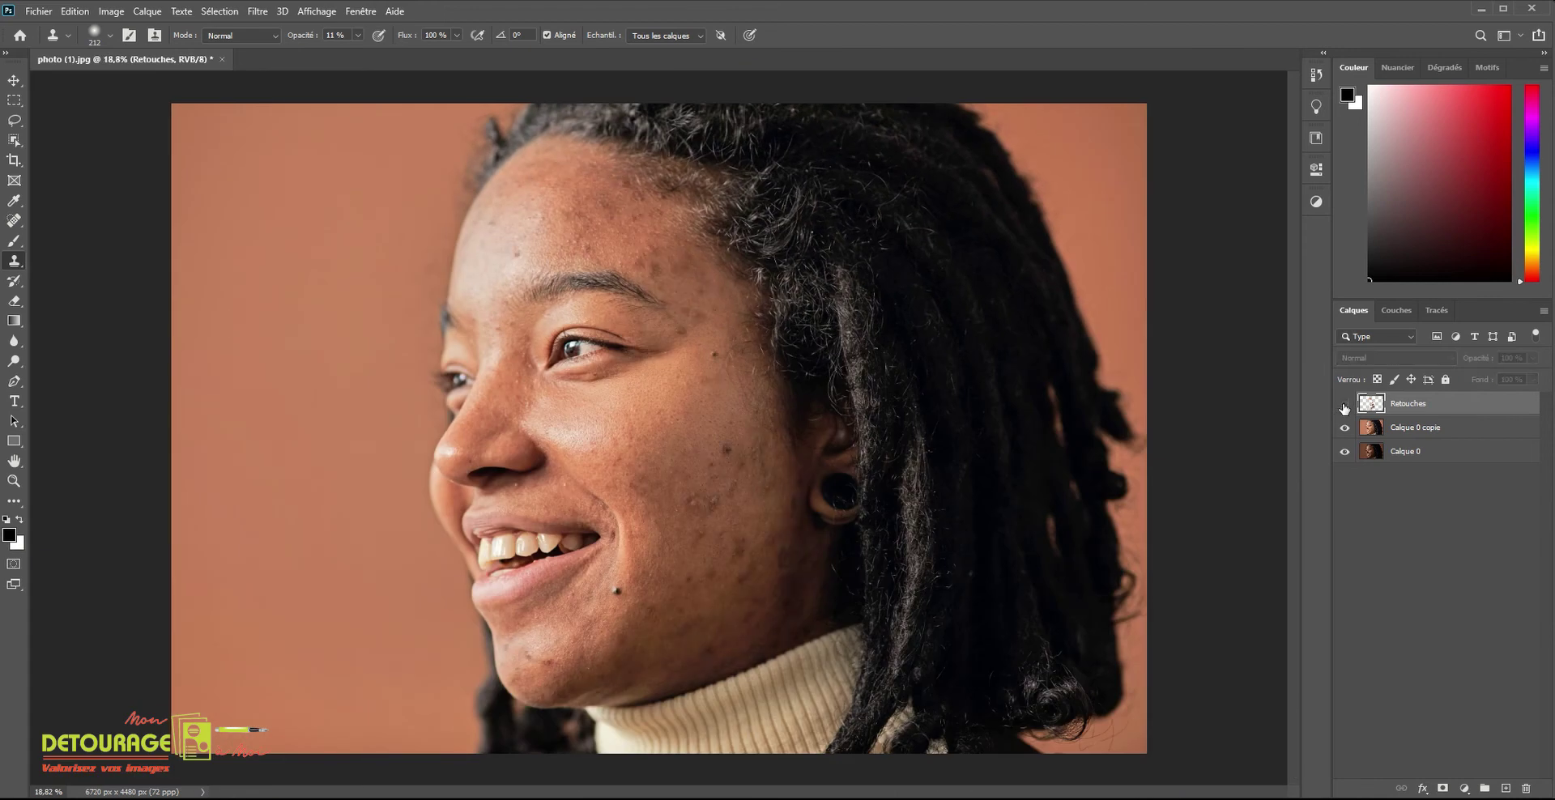
left_click(1345, 405)
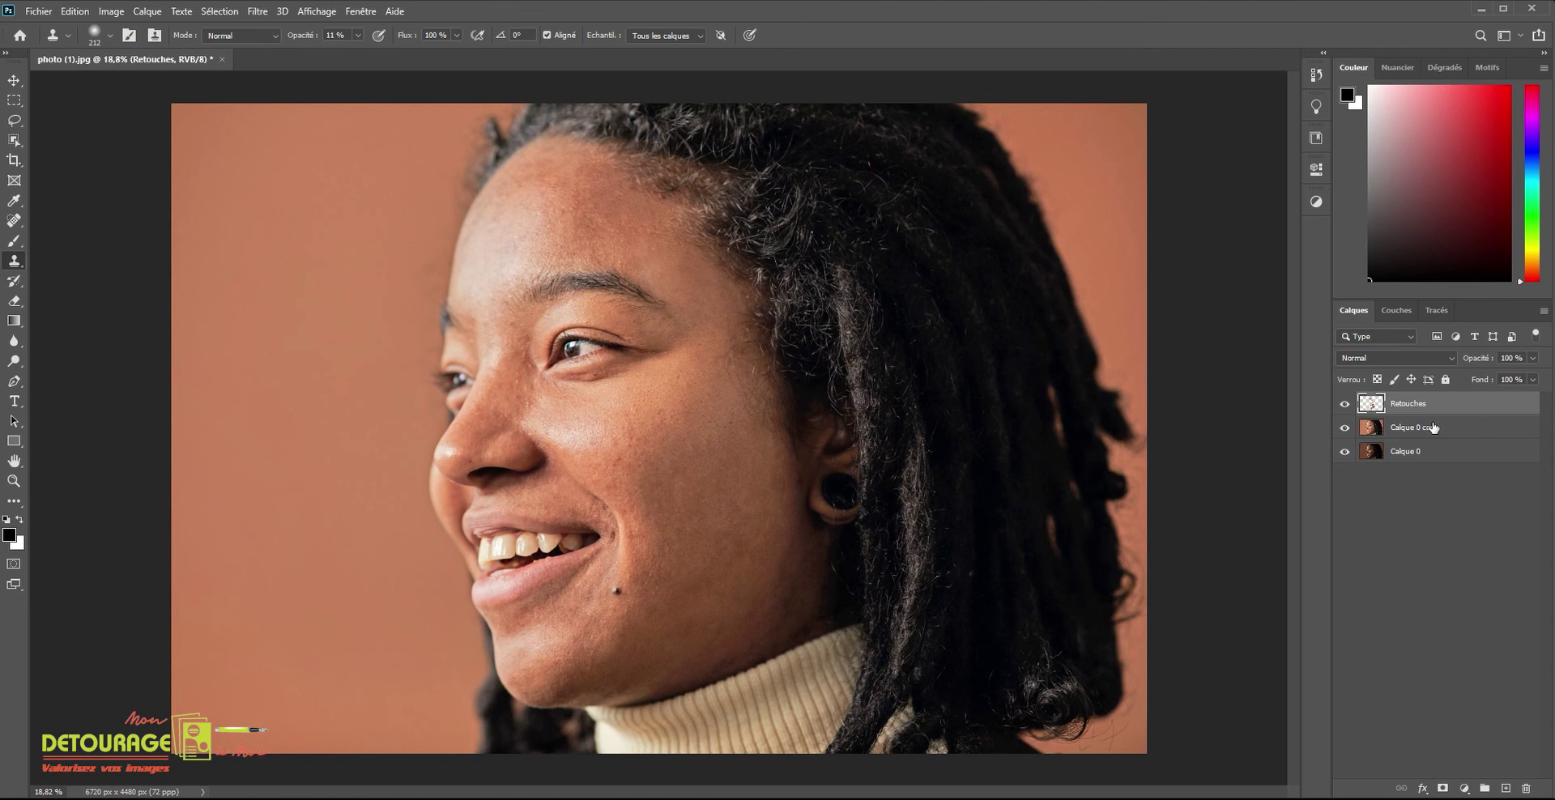
left_click(1437, 428, "ctrl")
right_click(1467, 429)
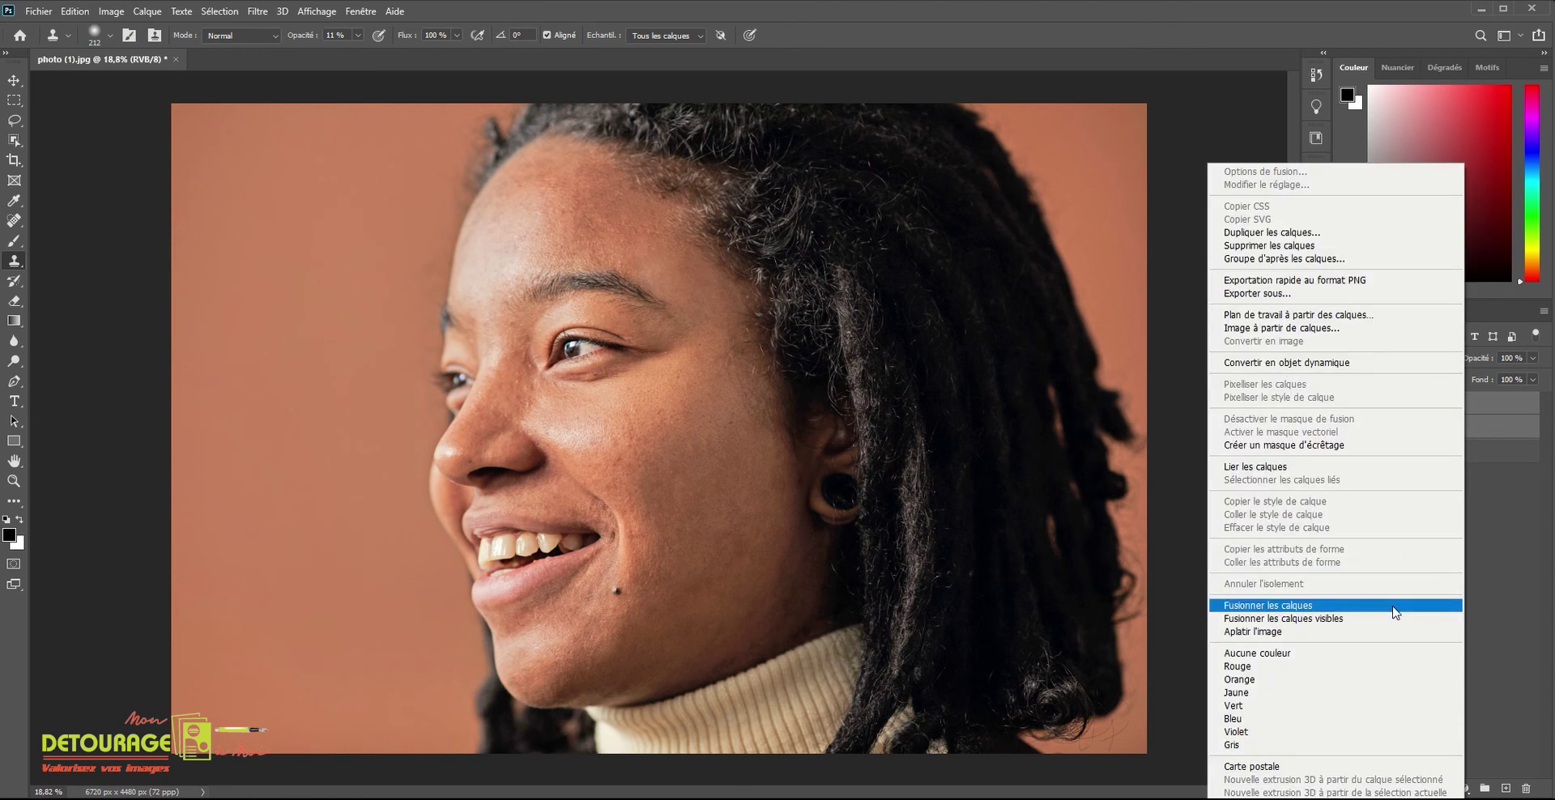
left_click(1395, 614)
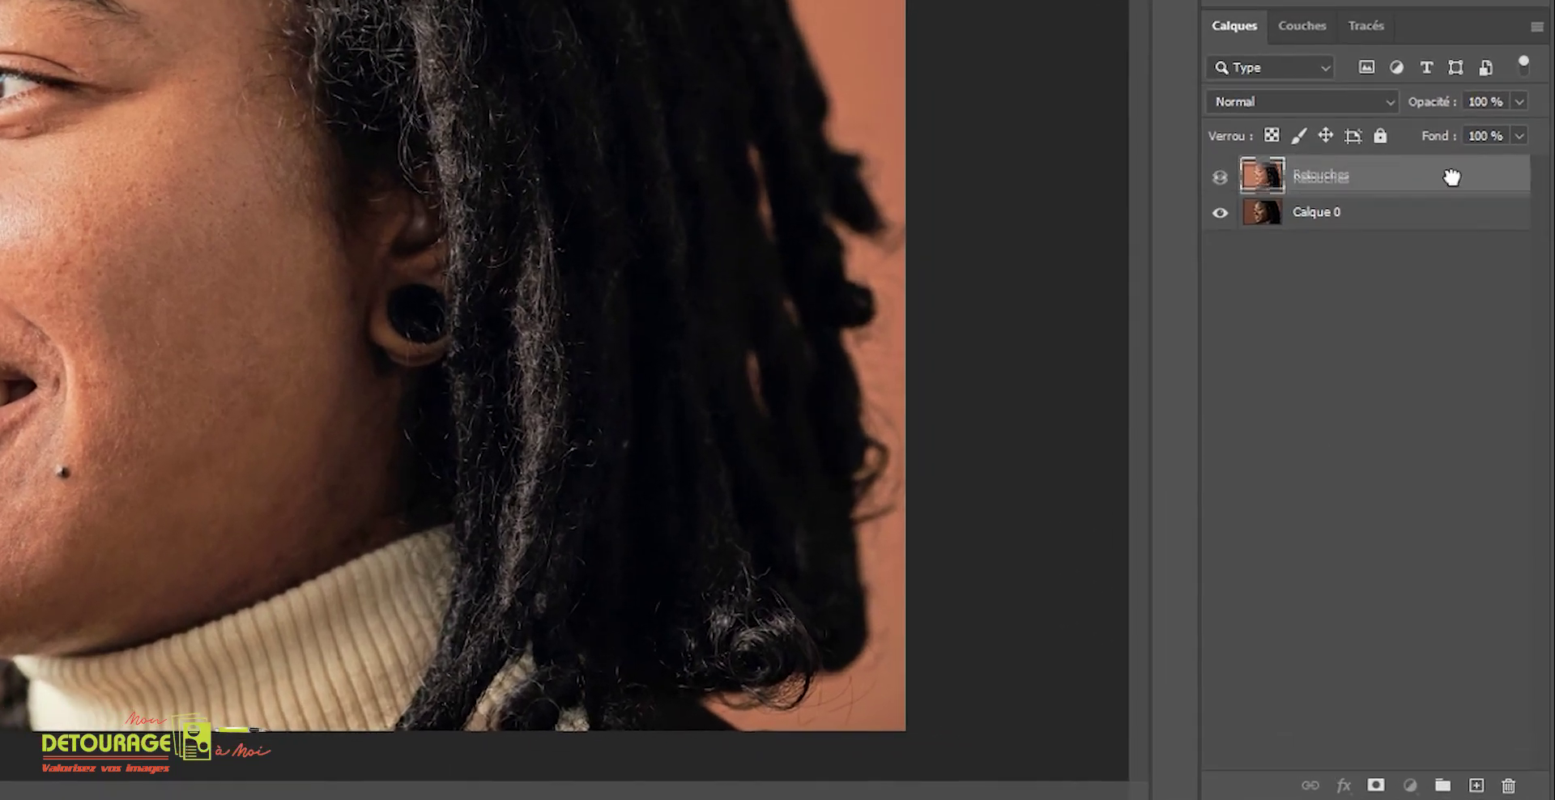
Duplicate the merged Retouches layer, and invert the copy's colours with its blend mode set to Lumière vive.
mouse_move(1452, 176)
left_mouse_down()
mouse_move(1336, 316)
mouse_move(1423, 597)
mouse_move(1402, 698)
mouse_move(1479, 780)
left_mouse_up()
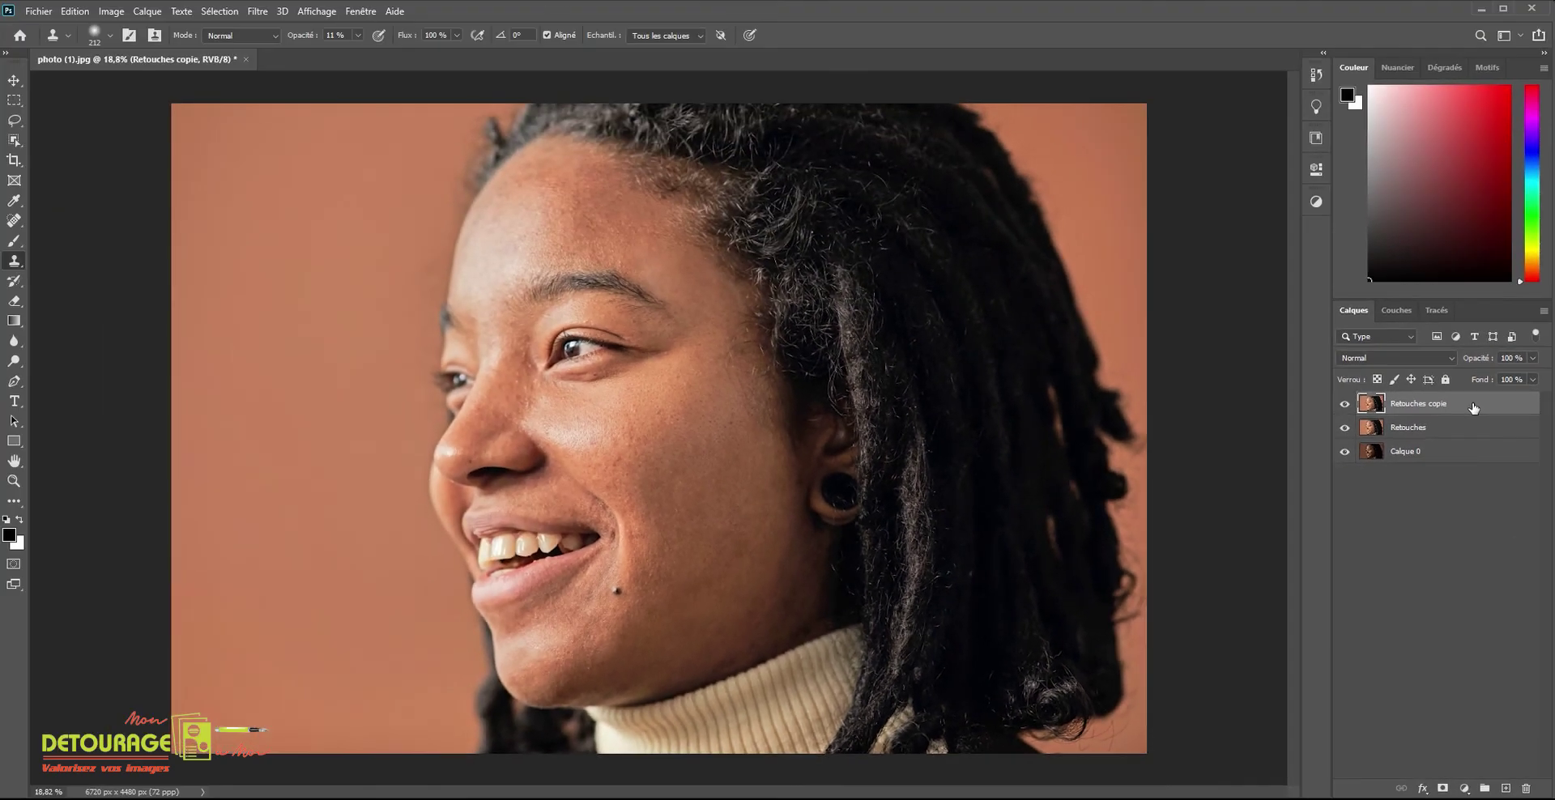
key("ctrl+i")
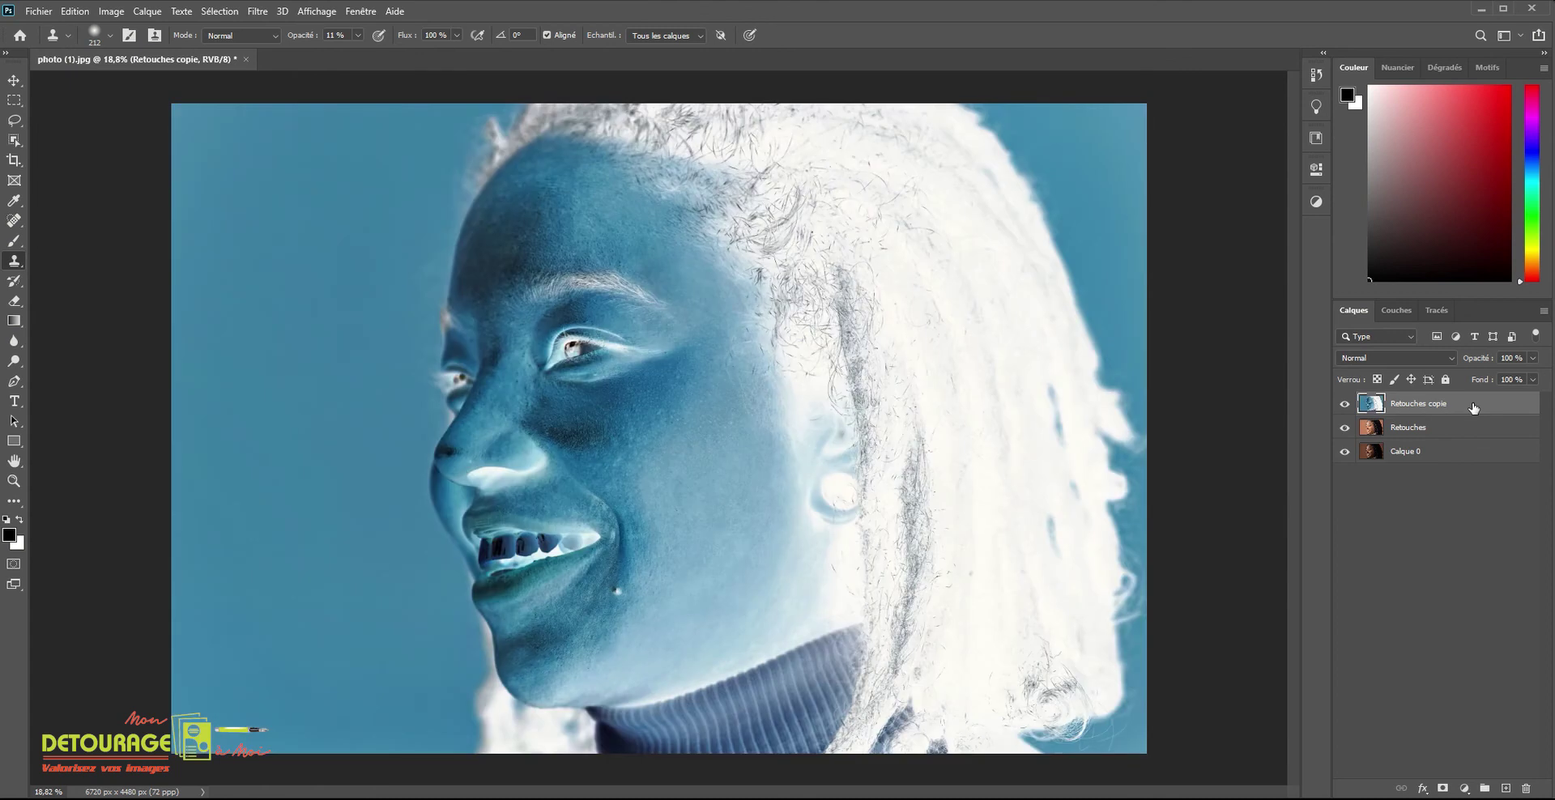
left_click(1431, 364)
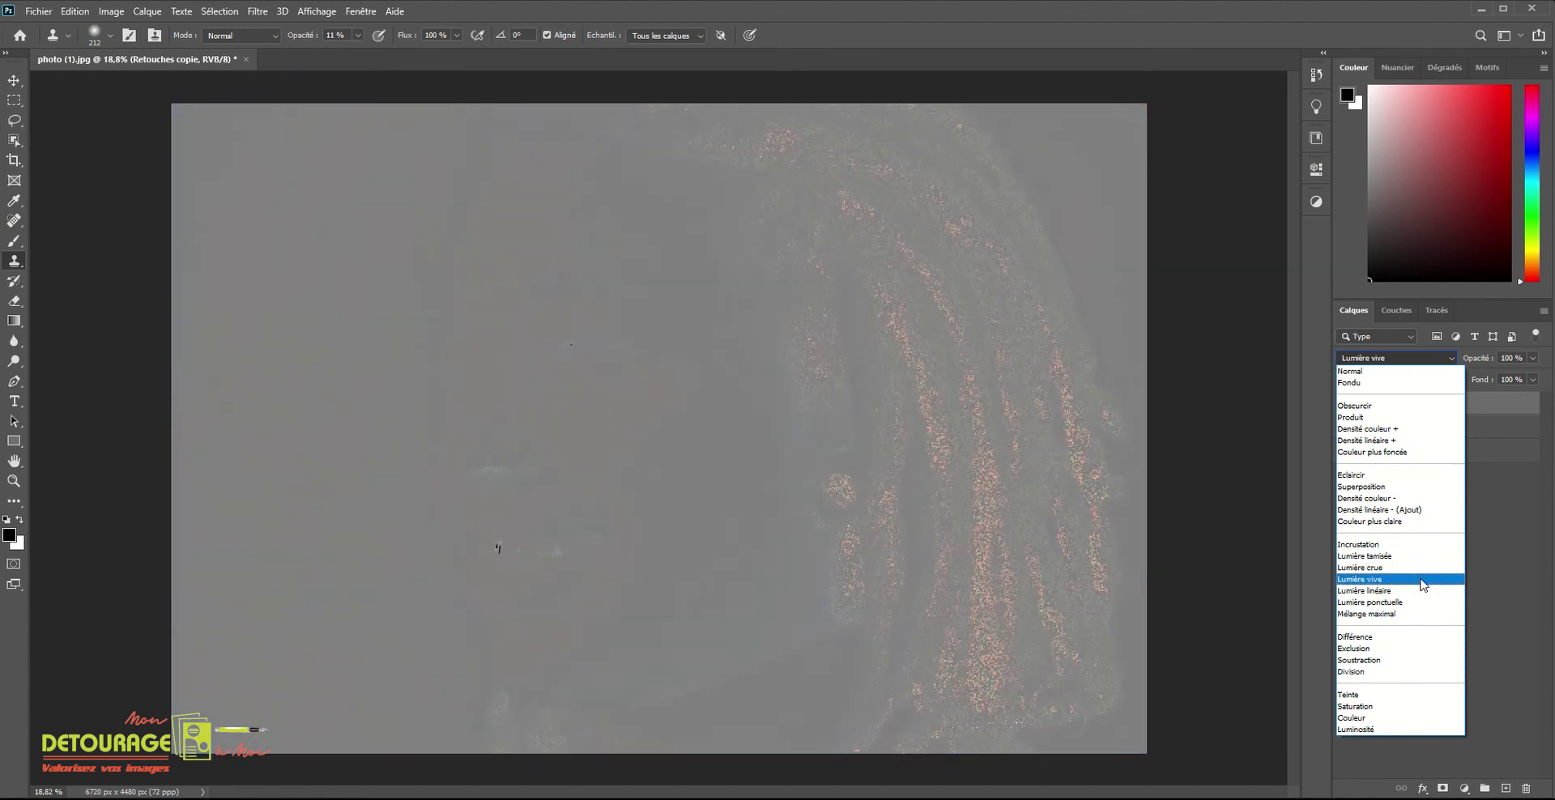
left_click(1424, 581)
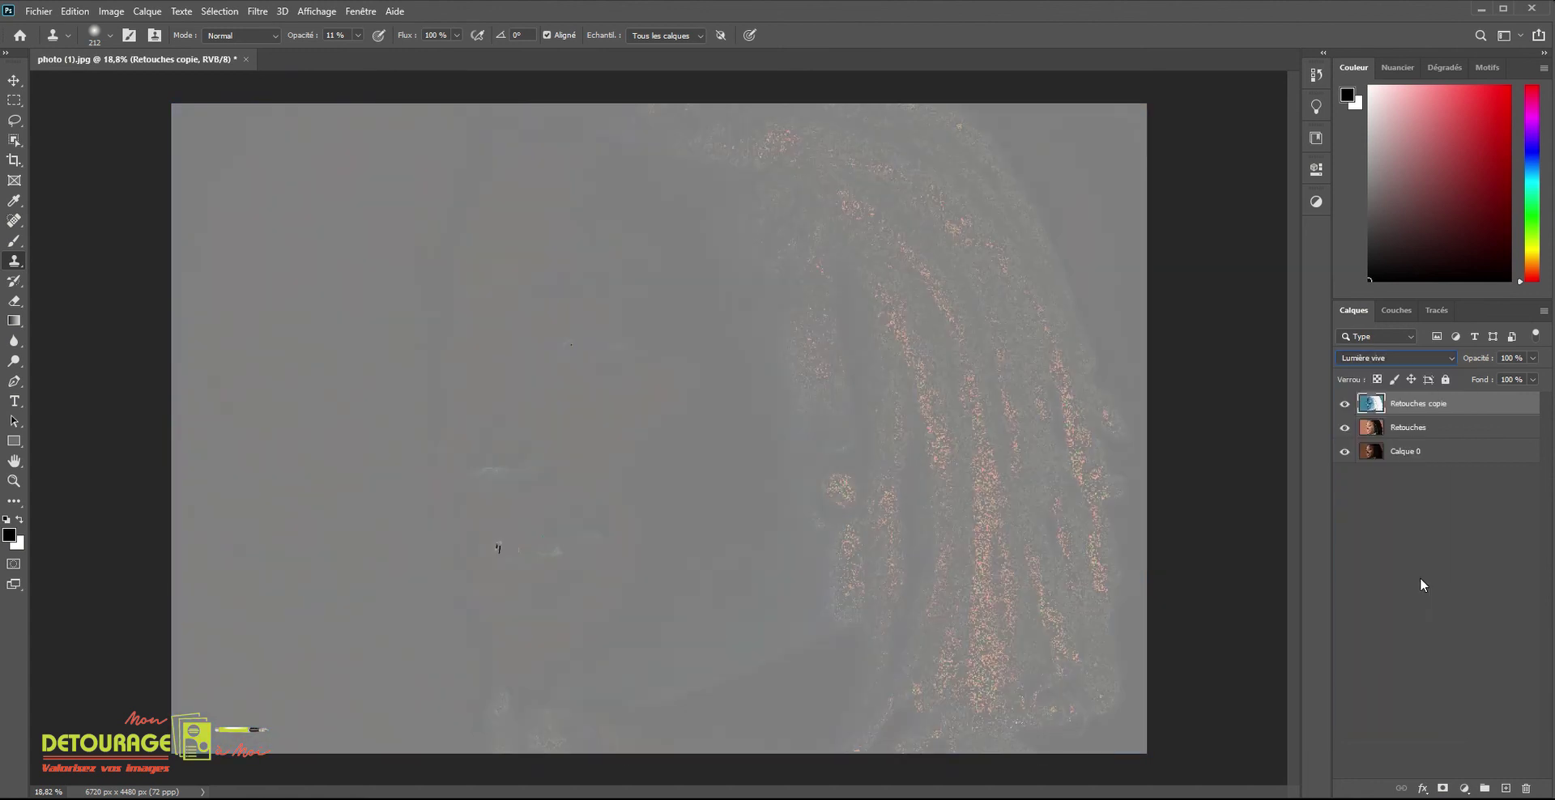
Apply a Passe-haut (High Pass) filter with a 25-pixel radius to the inverted Retouches copie layer.
left_click(258, 13)
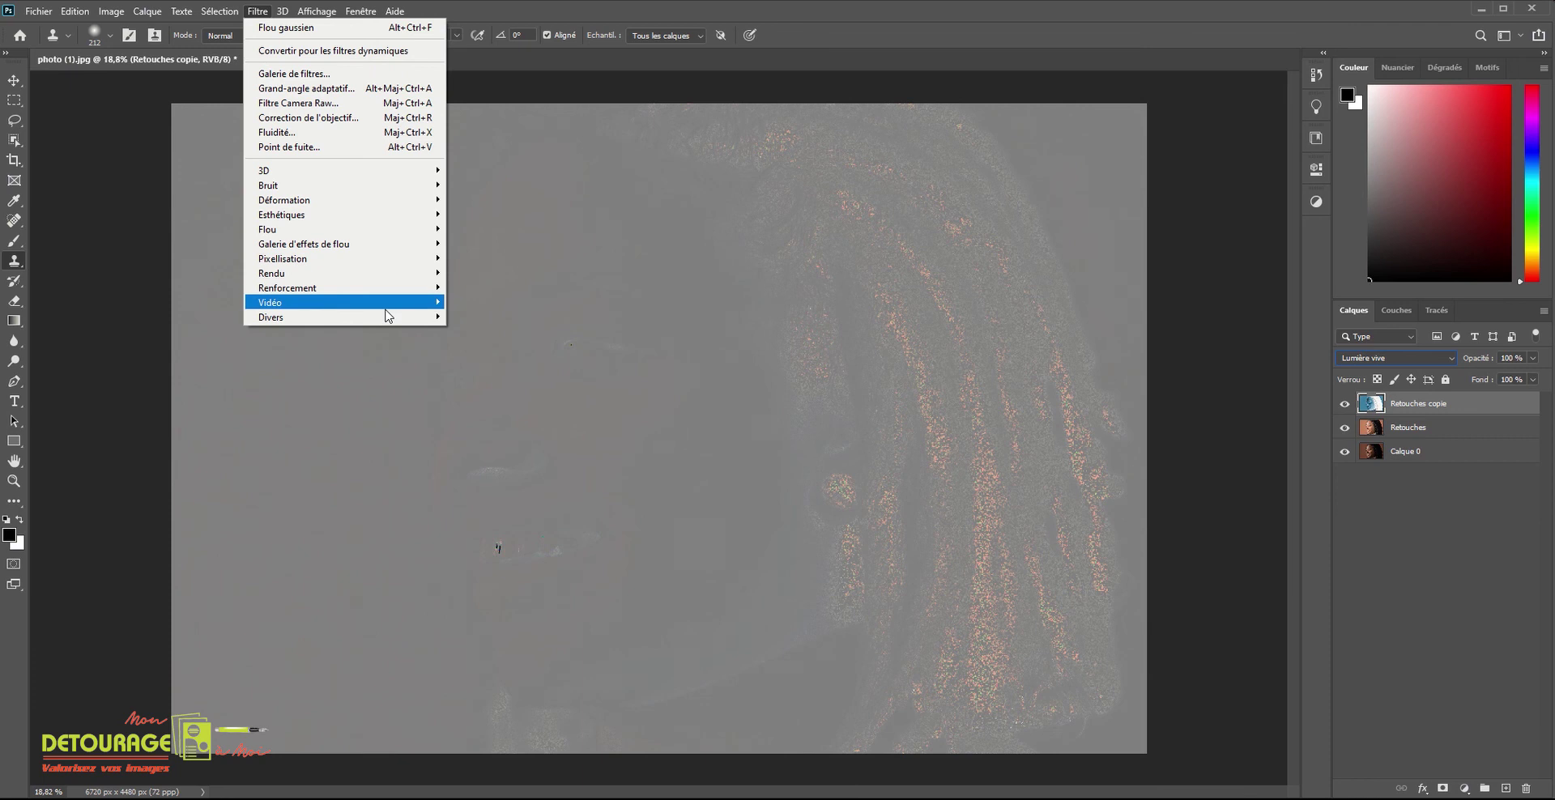
mouse_move(402, 317)
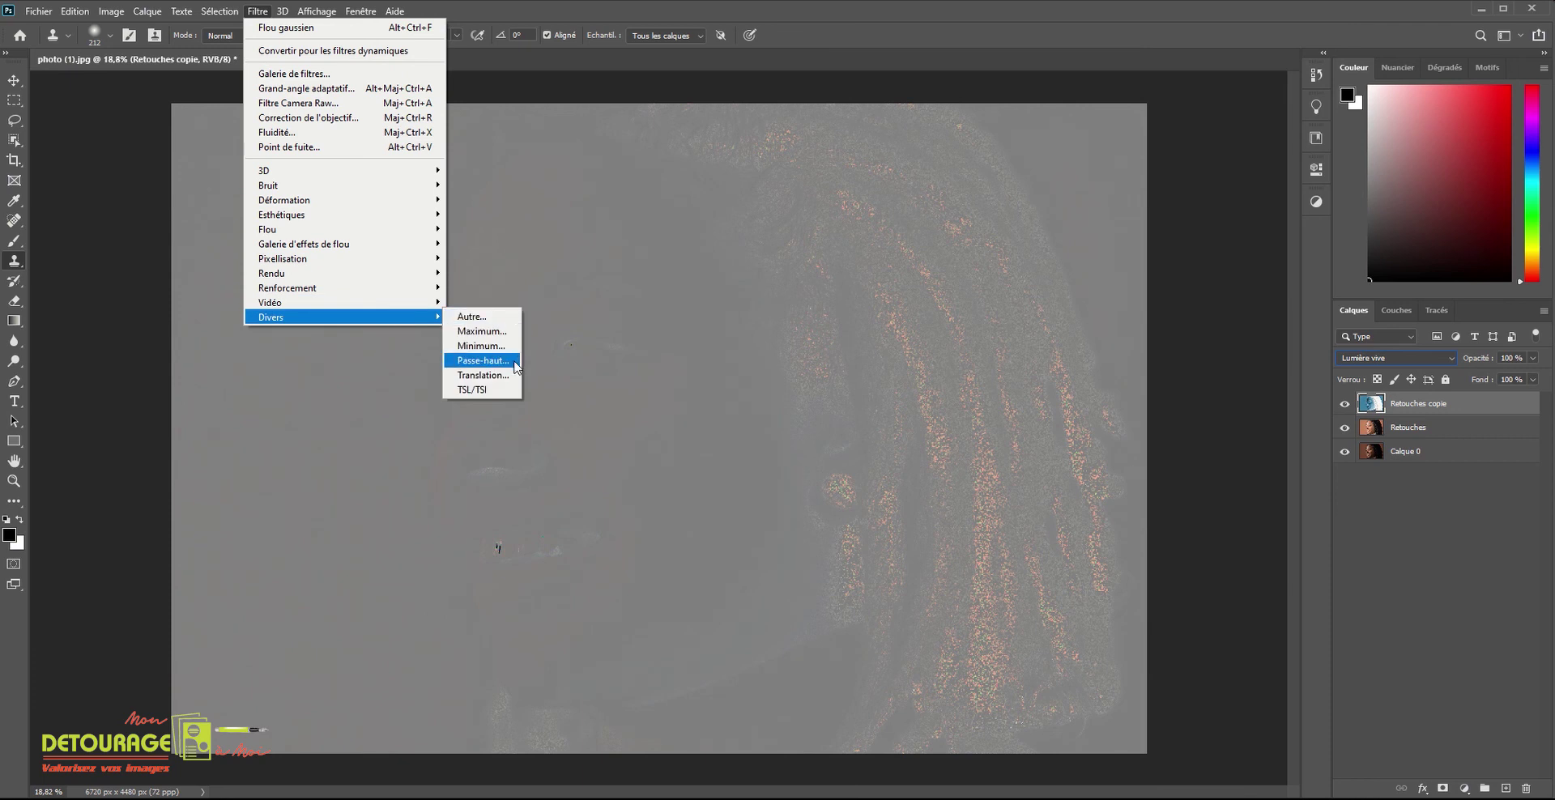
left_click(483, 360)
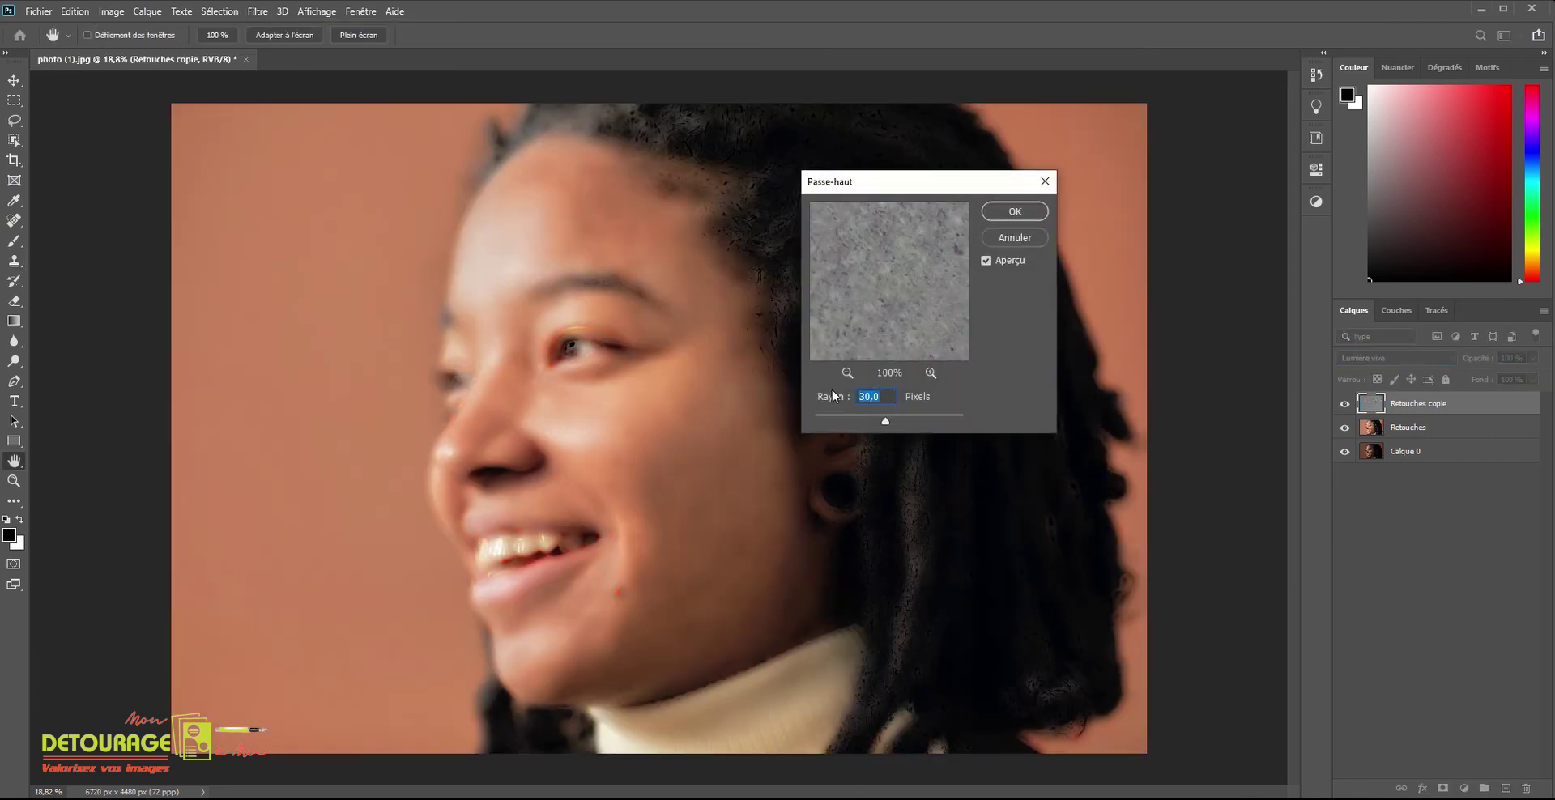
type("25")
left_click(1015, 213)
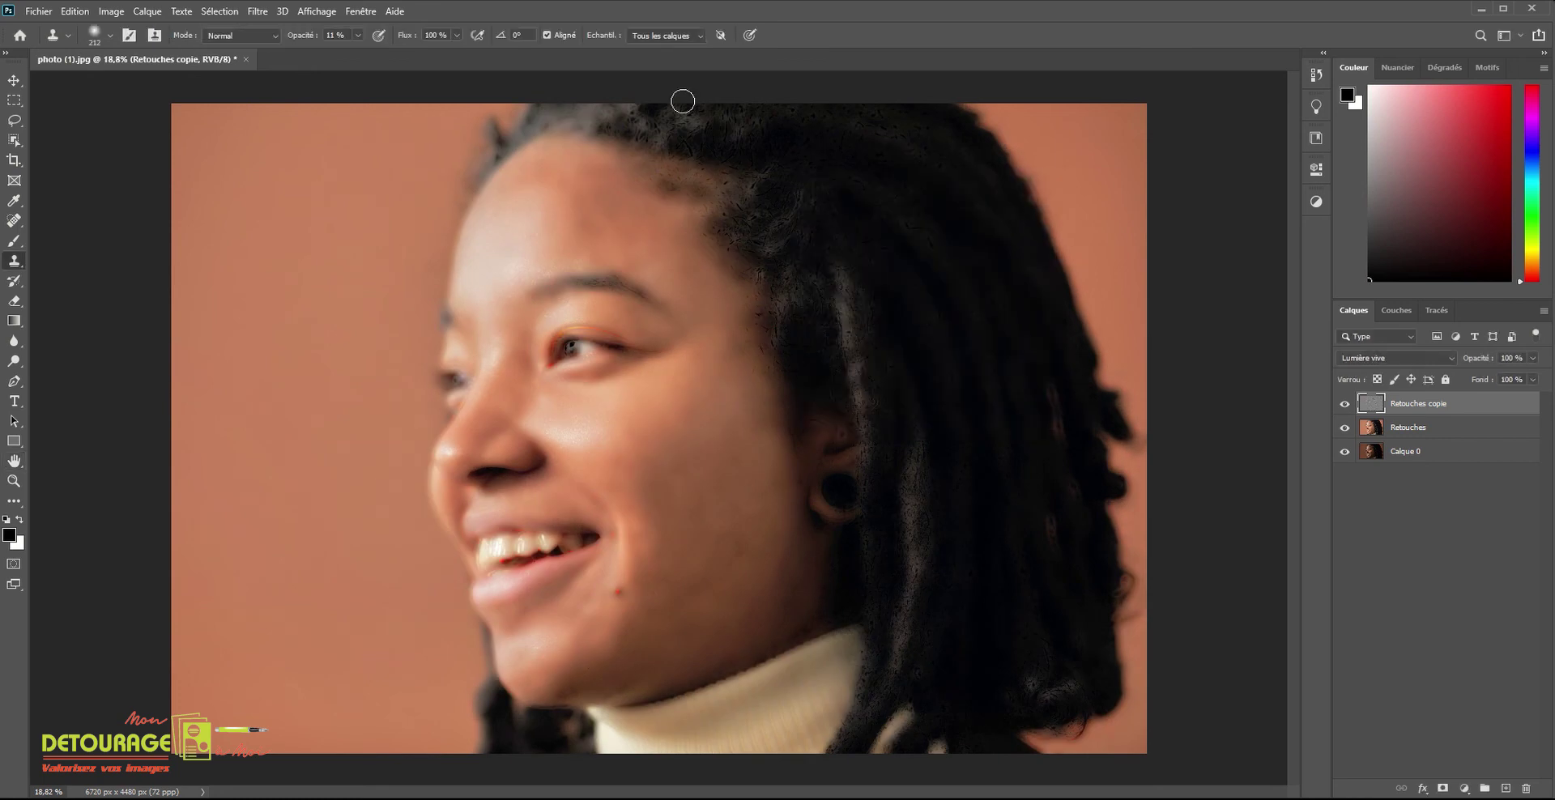
Apply a Flou gaussien (Gaussian Blur) with a radius of 5.0 pixels to the Retouches copie layer.
left_click(258, 12)
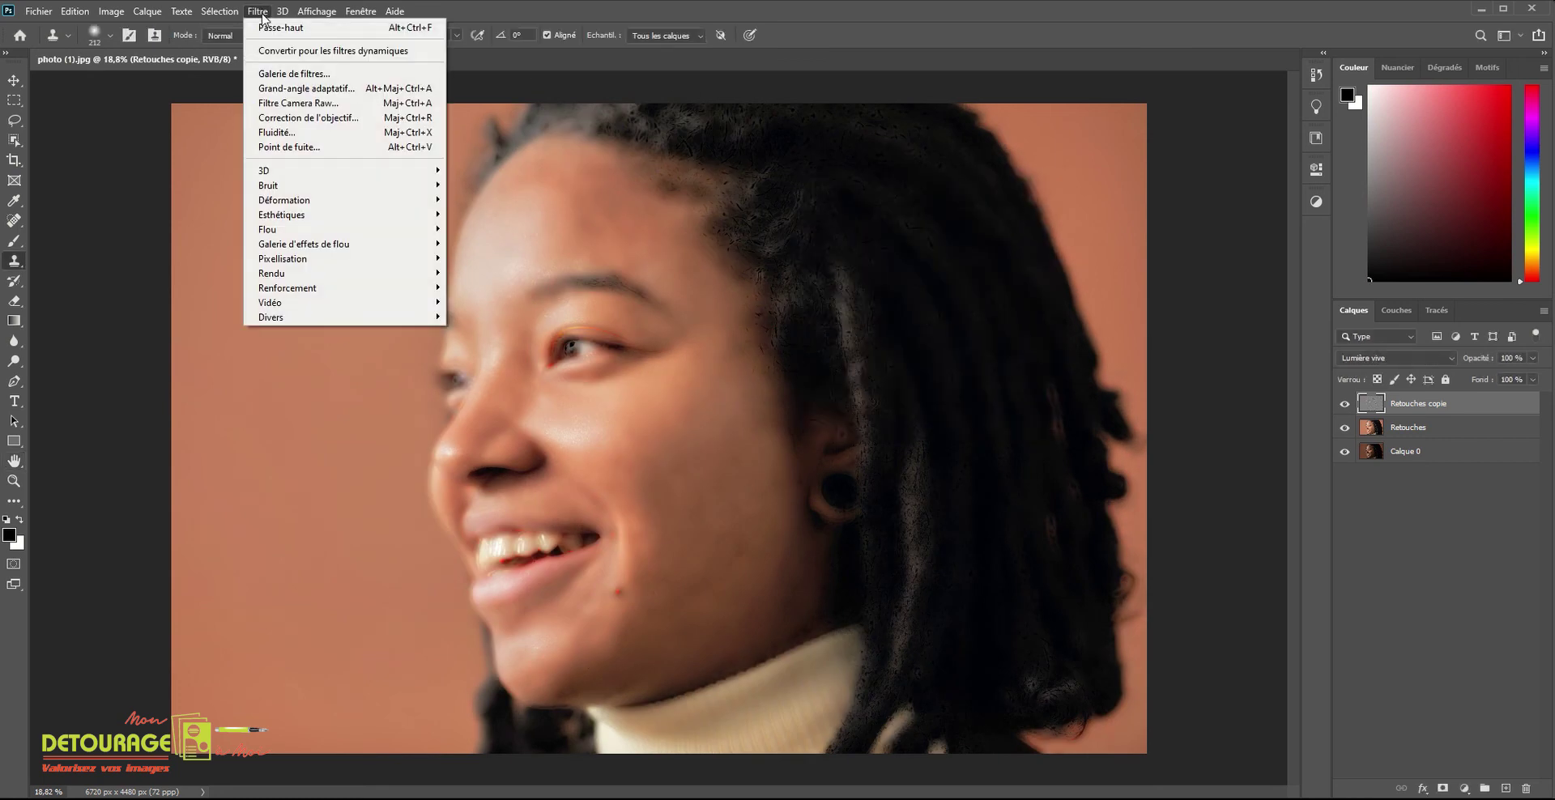
mouse_move(382, 230)
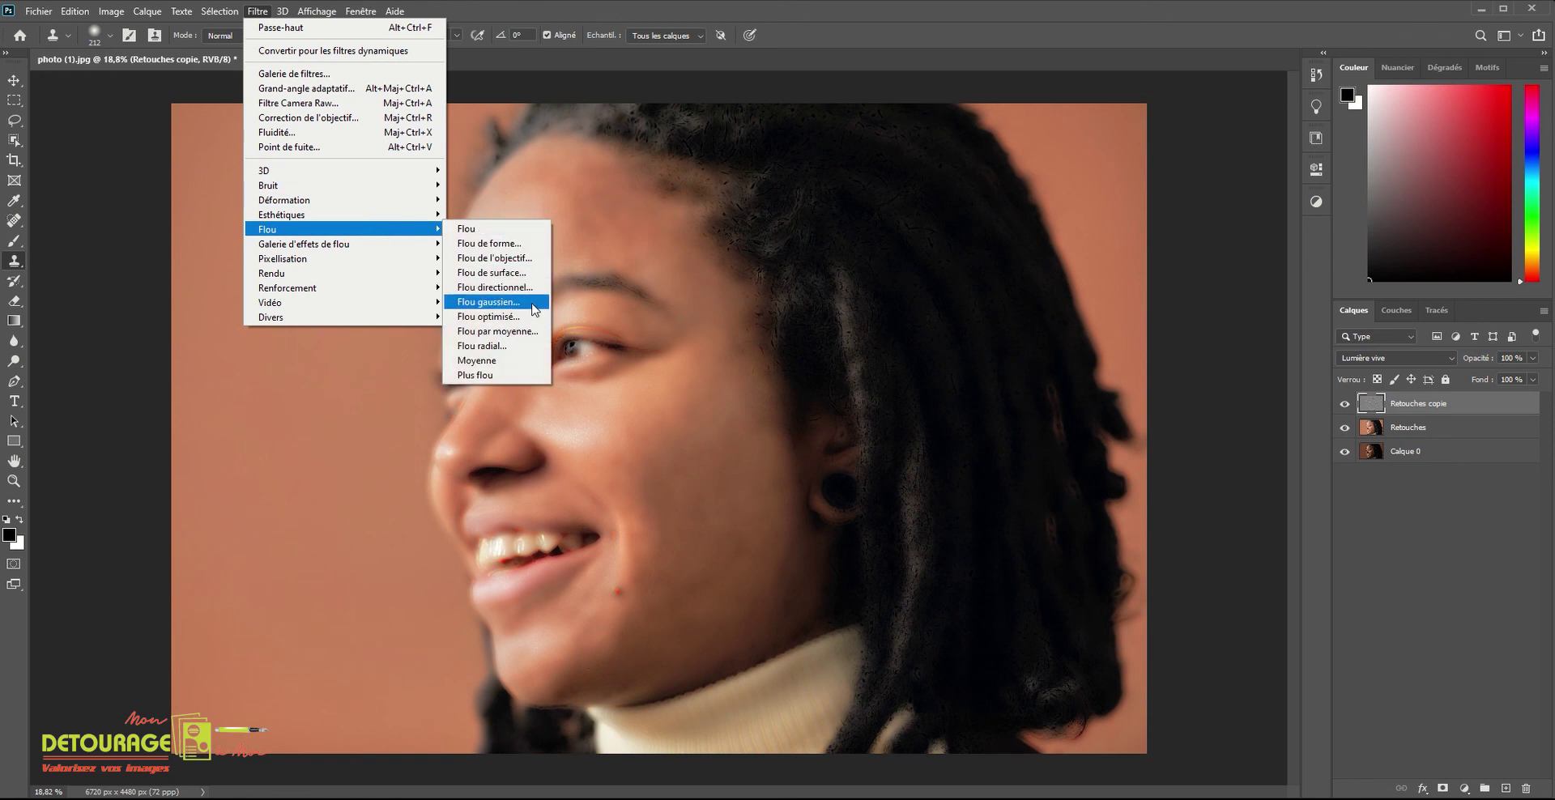
left_click(535, 309)
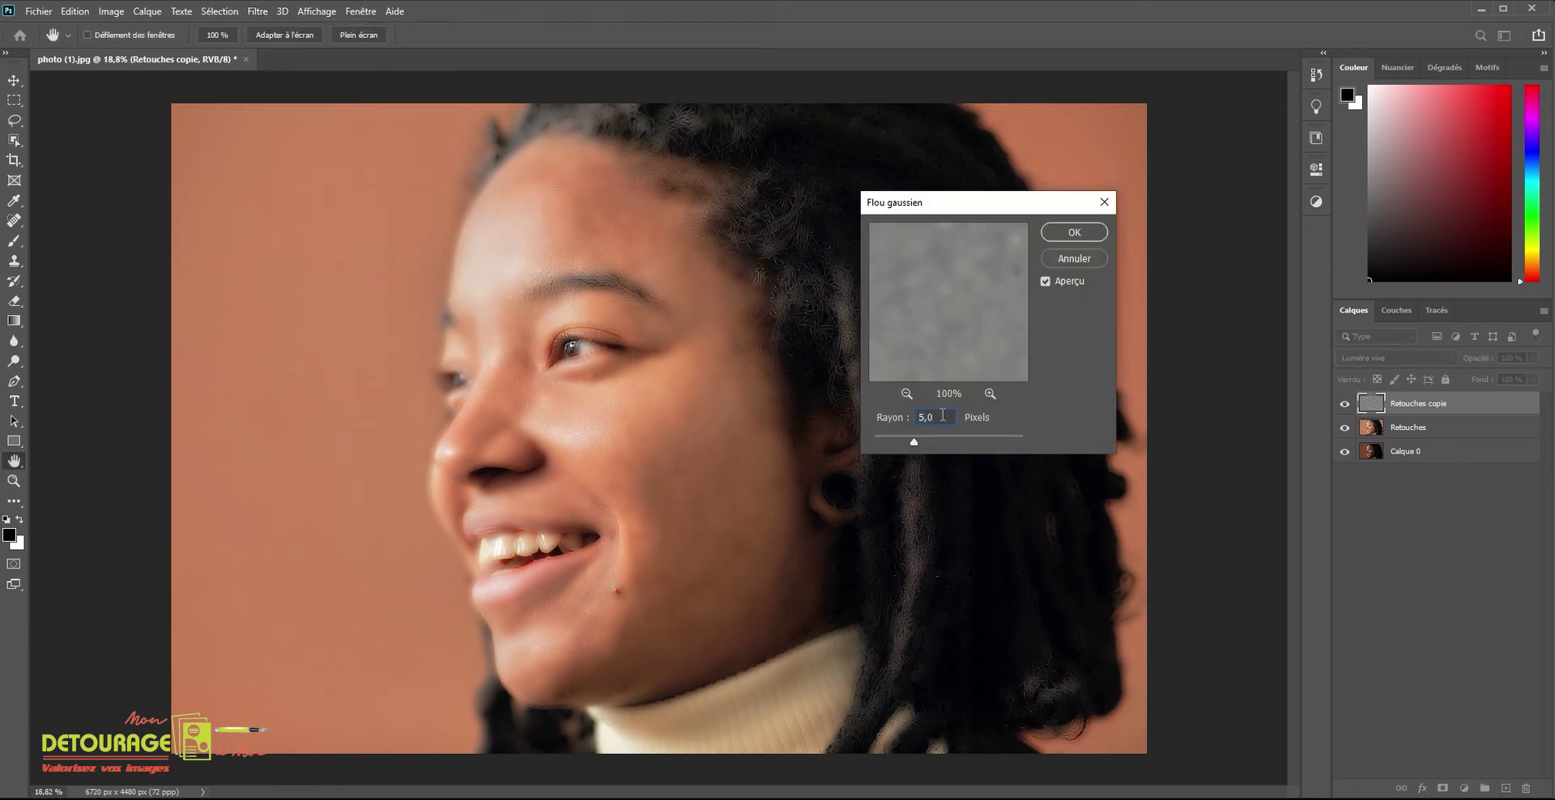
left_click(1072, 235)
key("s")
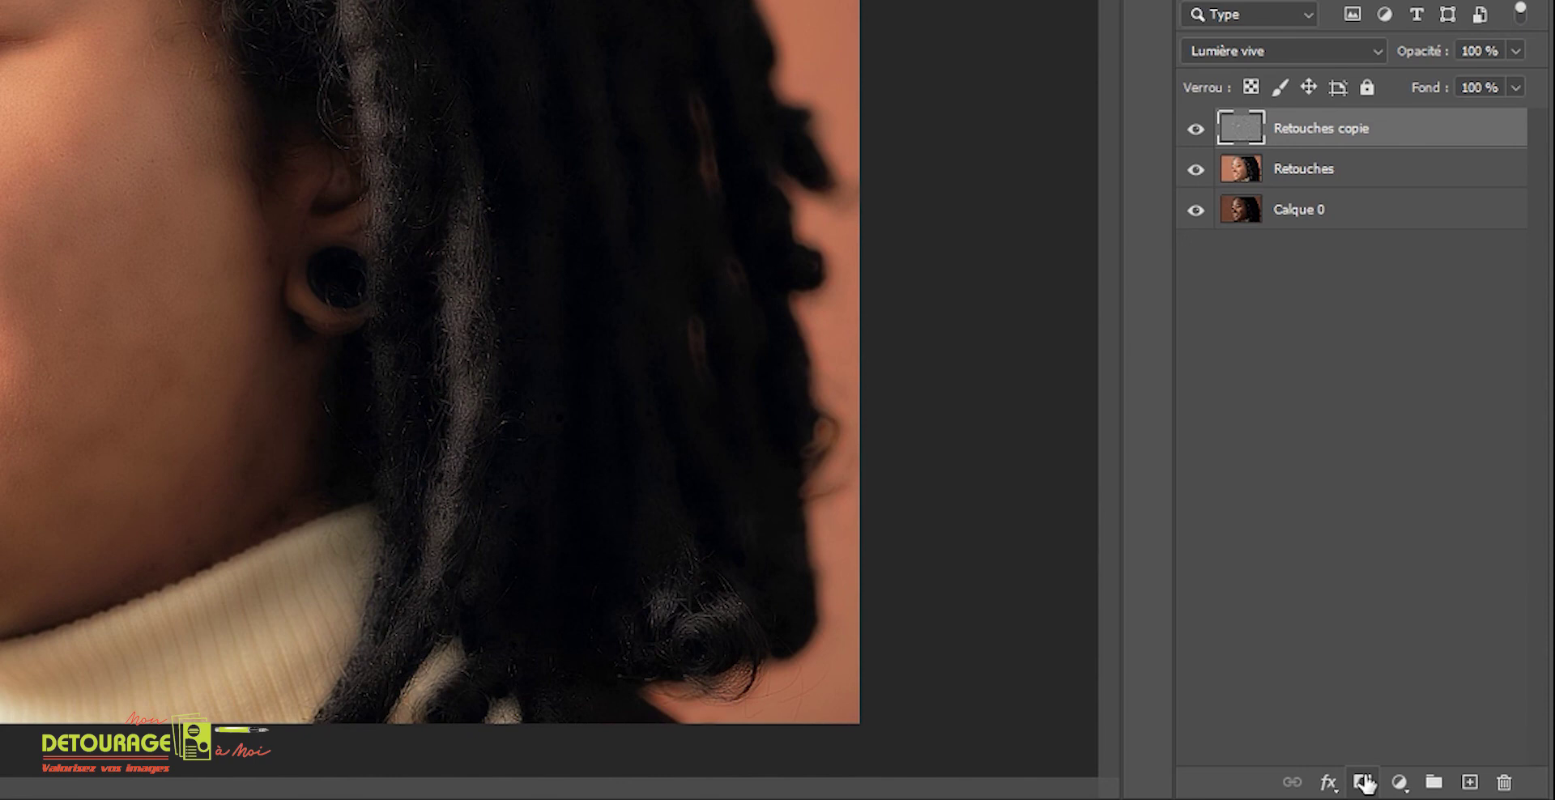
Add a black mask to the Retouches copie layer and ready the Brush with white as its foreground colour.
left_click(1365, 782, "alt")
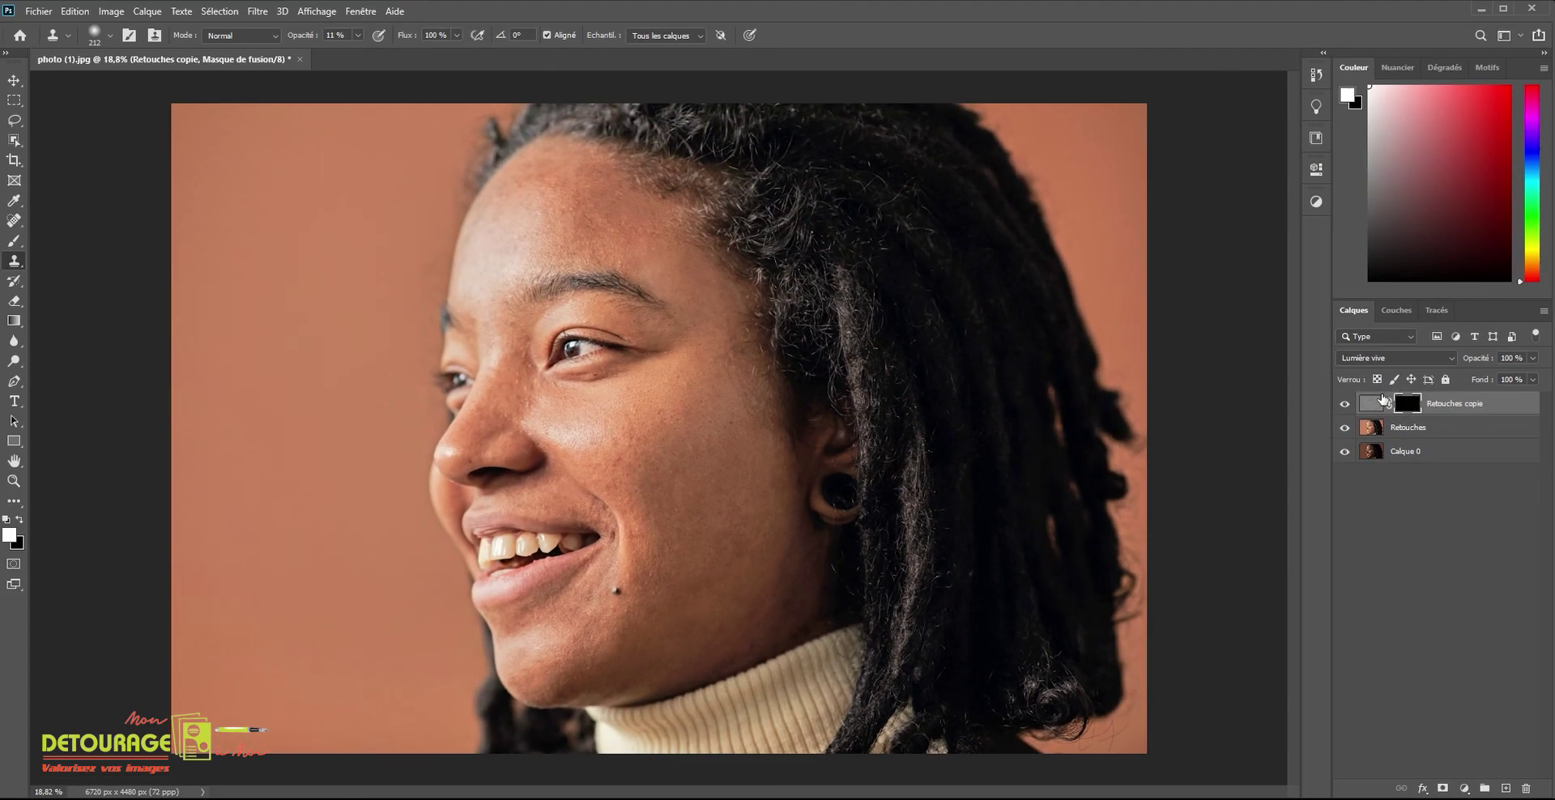
left_click(14, 242)
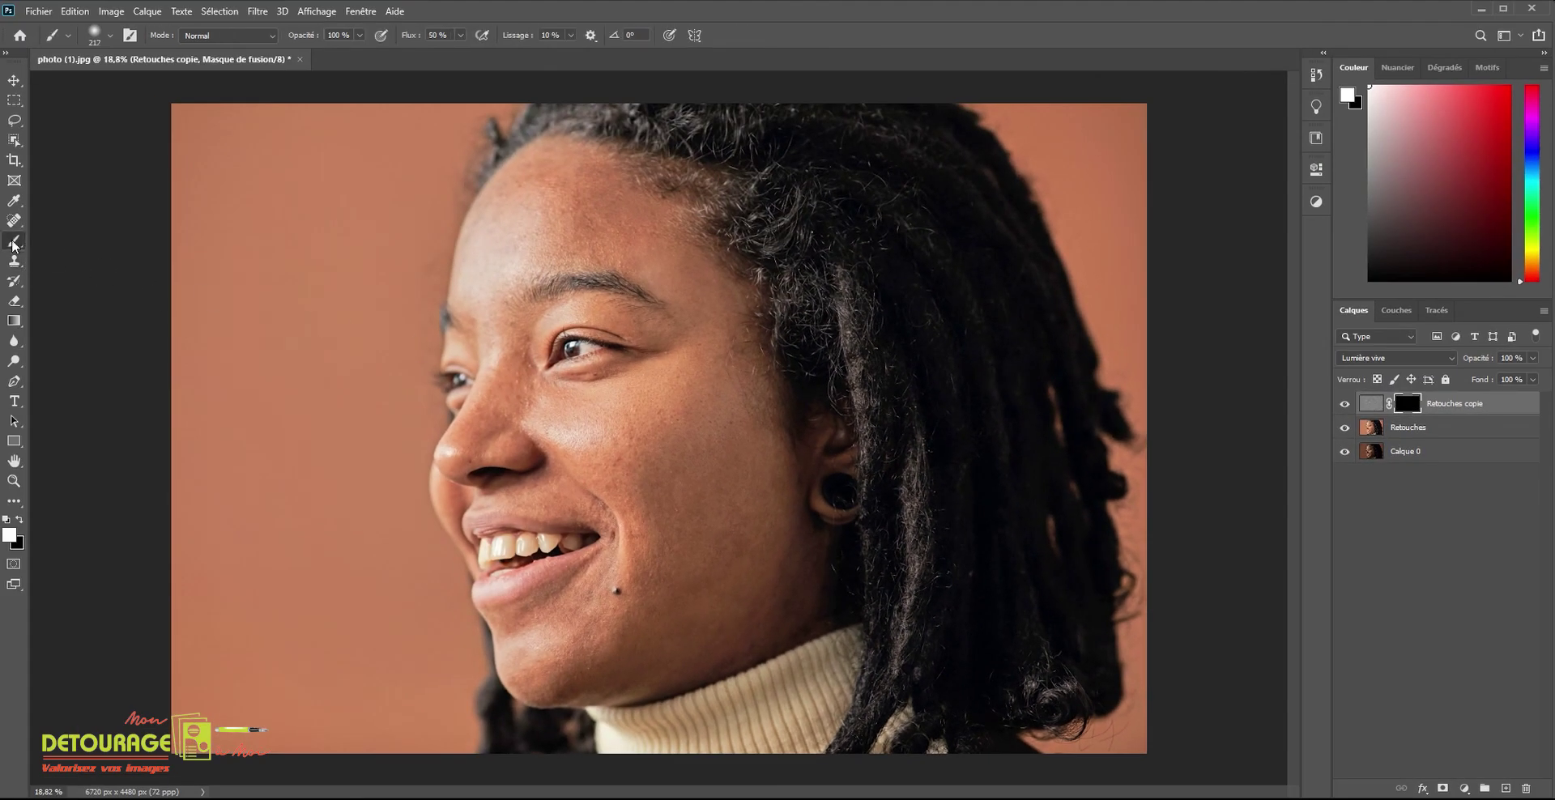
left_click(9, 535)
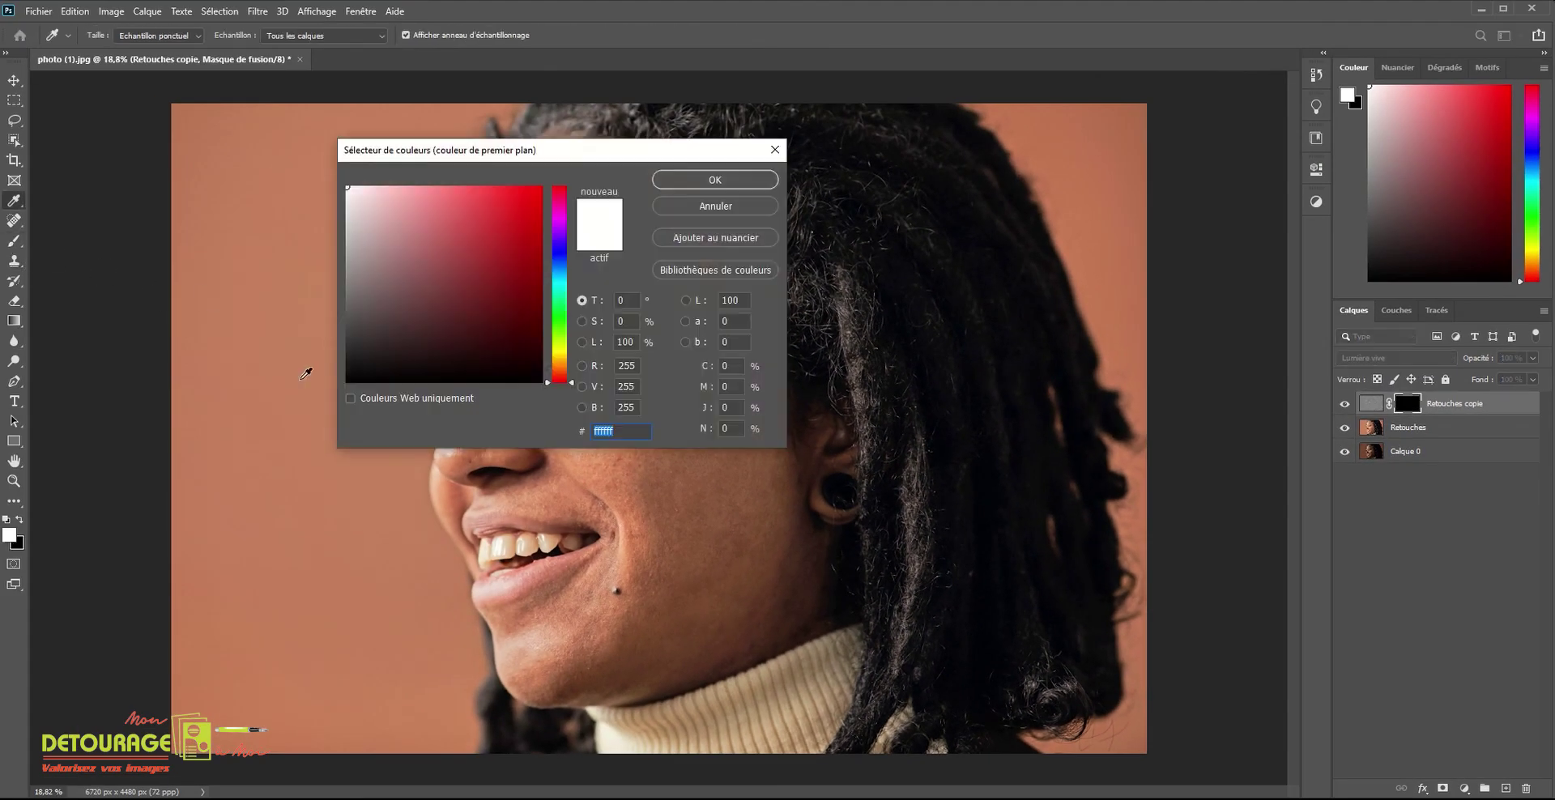
left_click(742, 183)
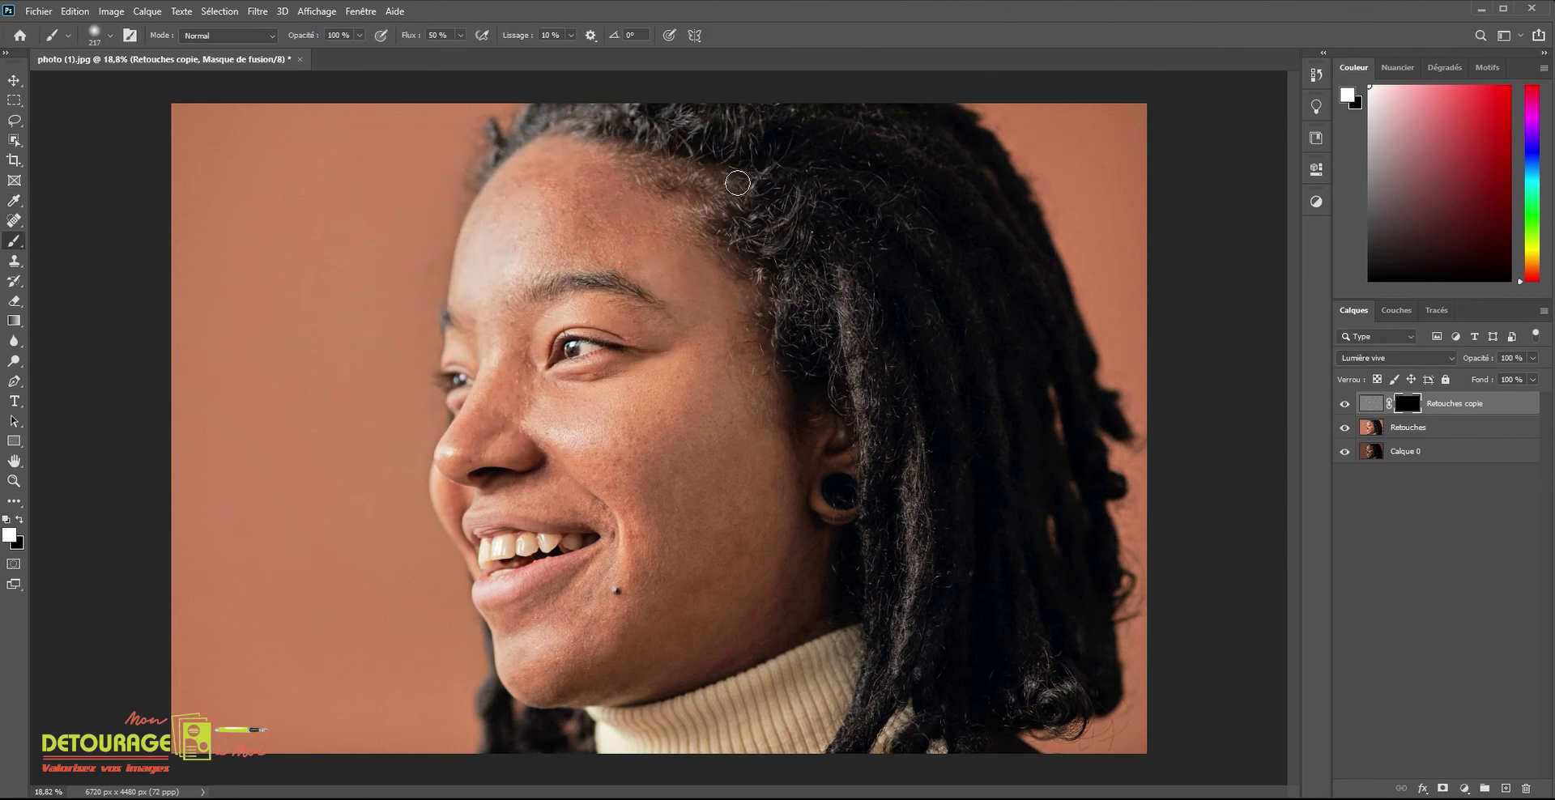
Paint white on the mask over the forehead and, with a smaller brush, around the near eye to smooth the skin.
scroll(589, 232, "up", 2)
right_click(587, 232, "alt")
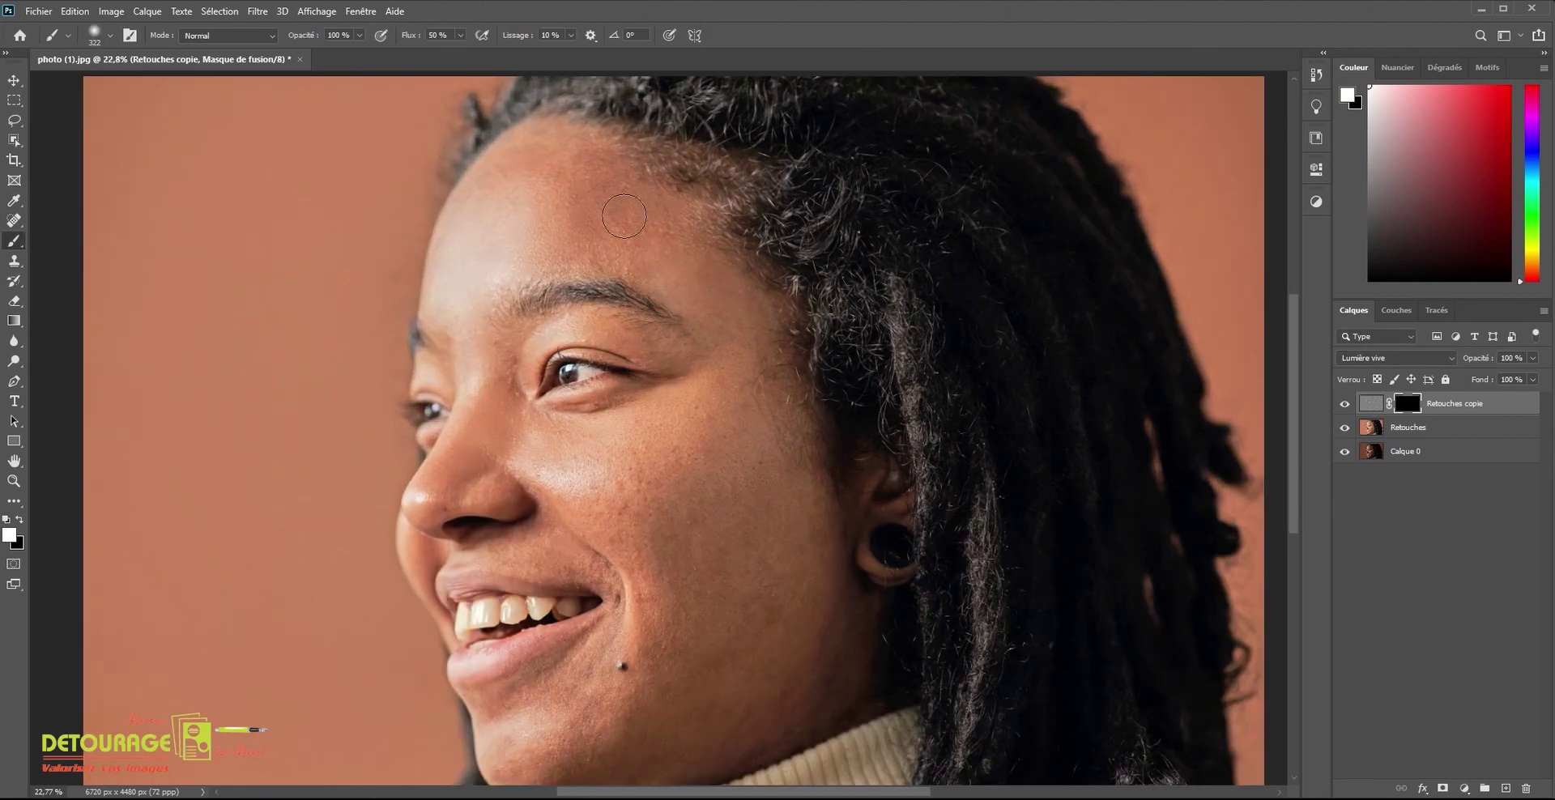
left_click_drag(545, 258, 559, 284)
scroll(622, 411, "up", 1)
right_click(503, 360, "alt")
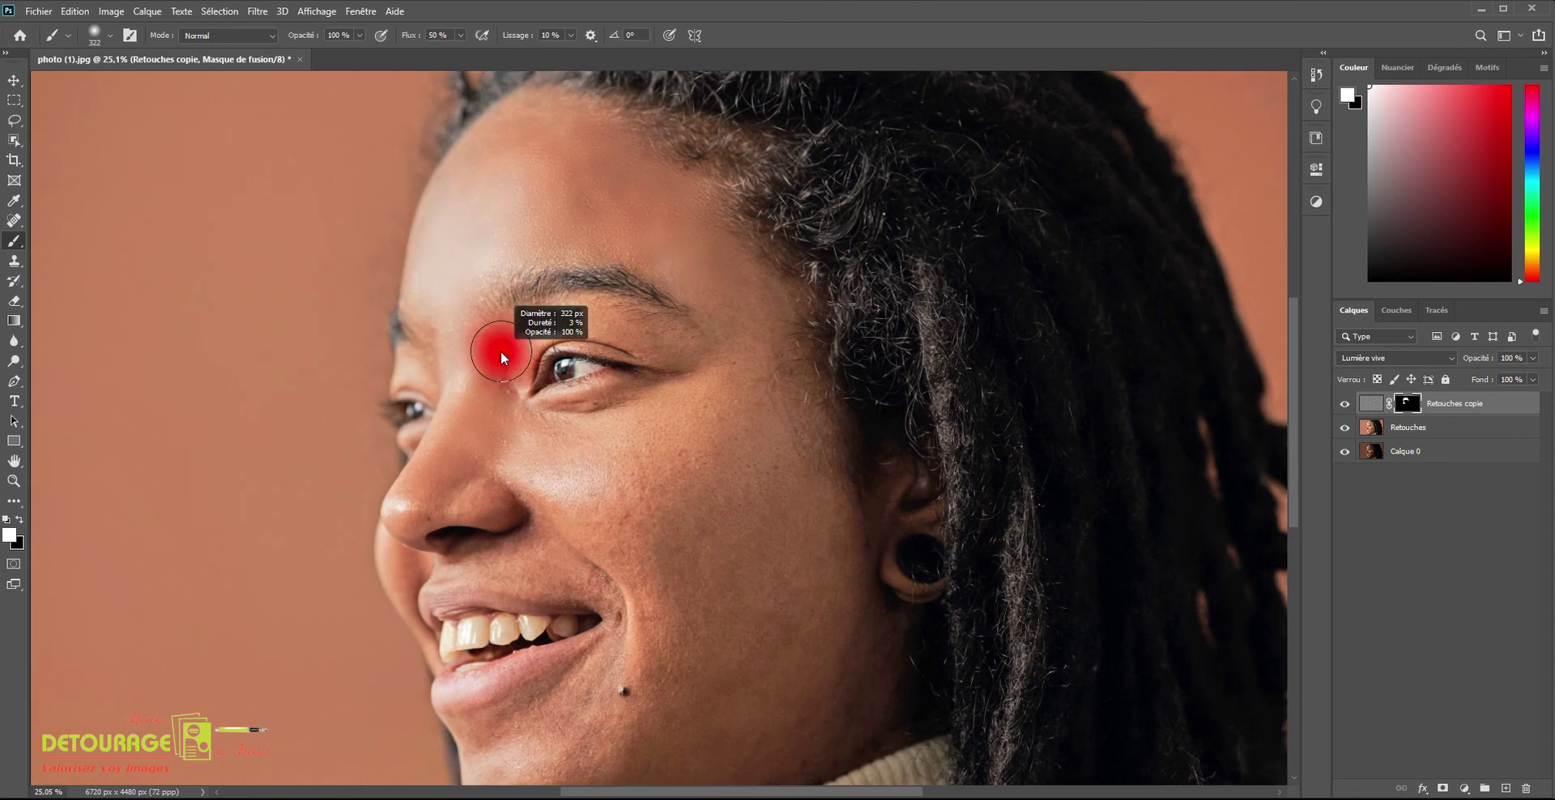
mouse_move(503, 362)
left_mouse_down()
mouse_move(589, 532)
mouse_move(646, 544)
left_mouse_up()
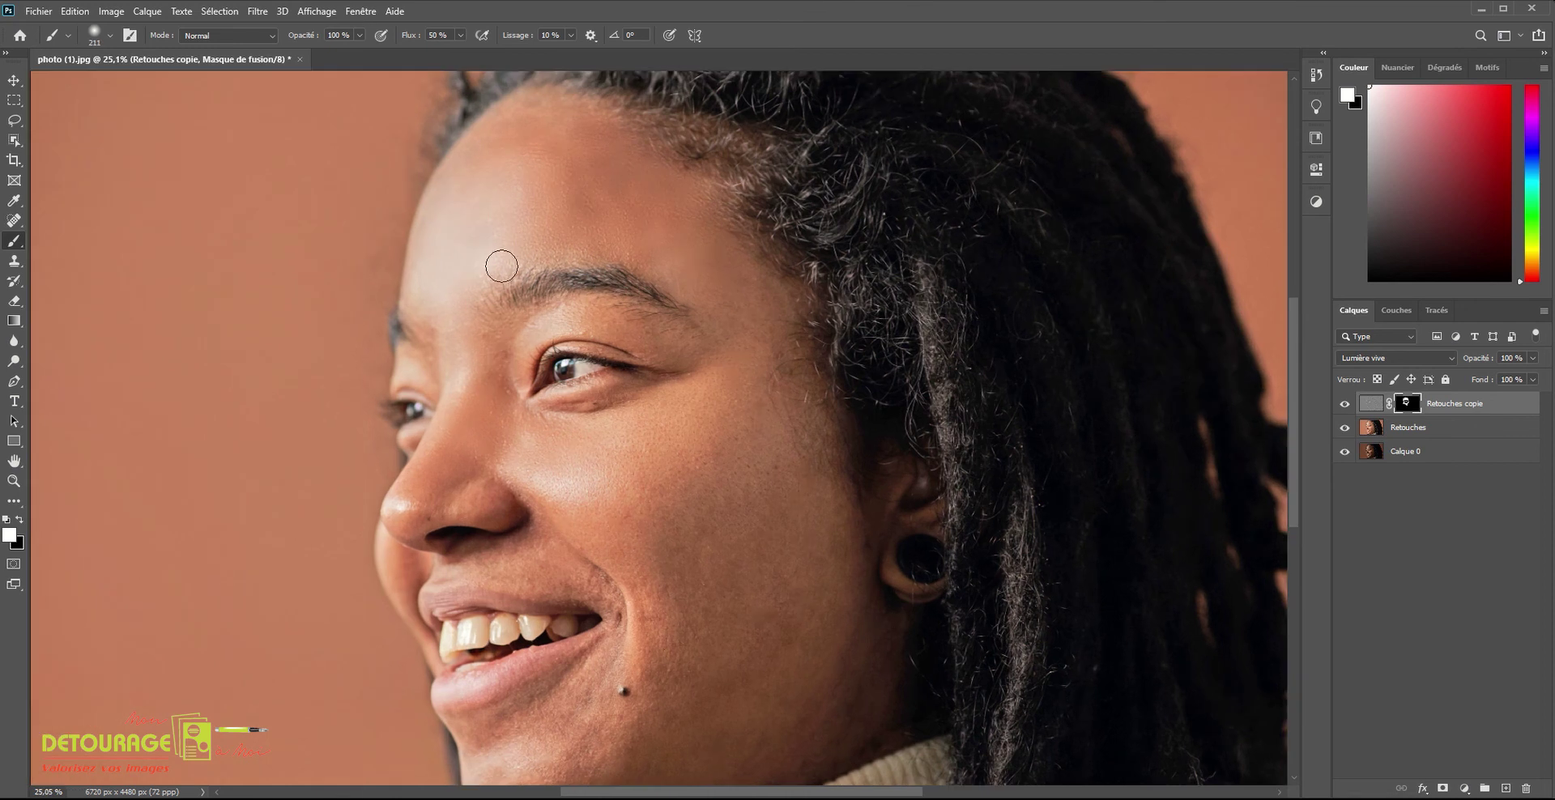
Paint the smoothing effect onto the nose, the inner cheek, the area around the mouth and the chin.
scroll(500, 267, "up", 4)
left_click_drag(477, 439, 448, 414)
scroll(556, 454, "down", 3)
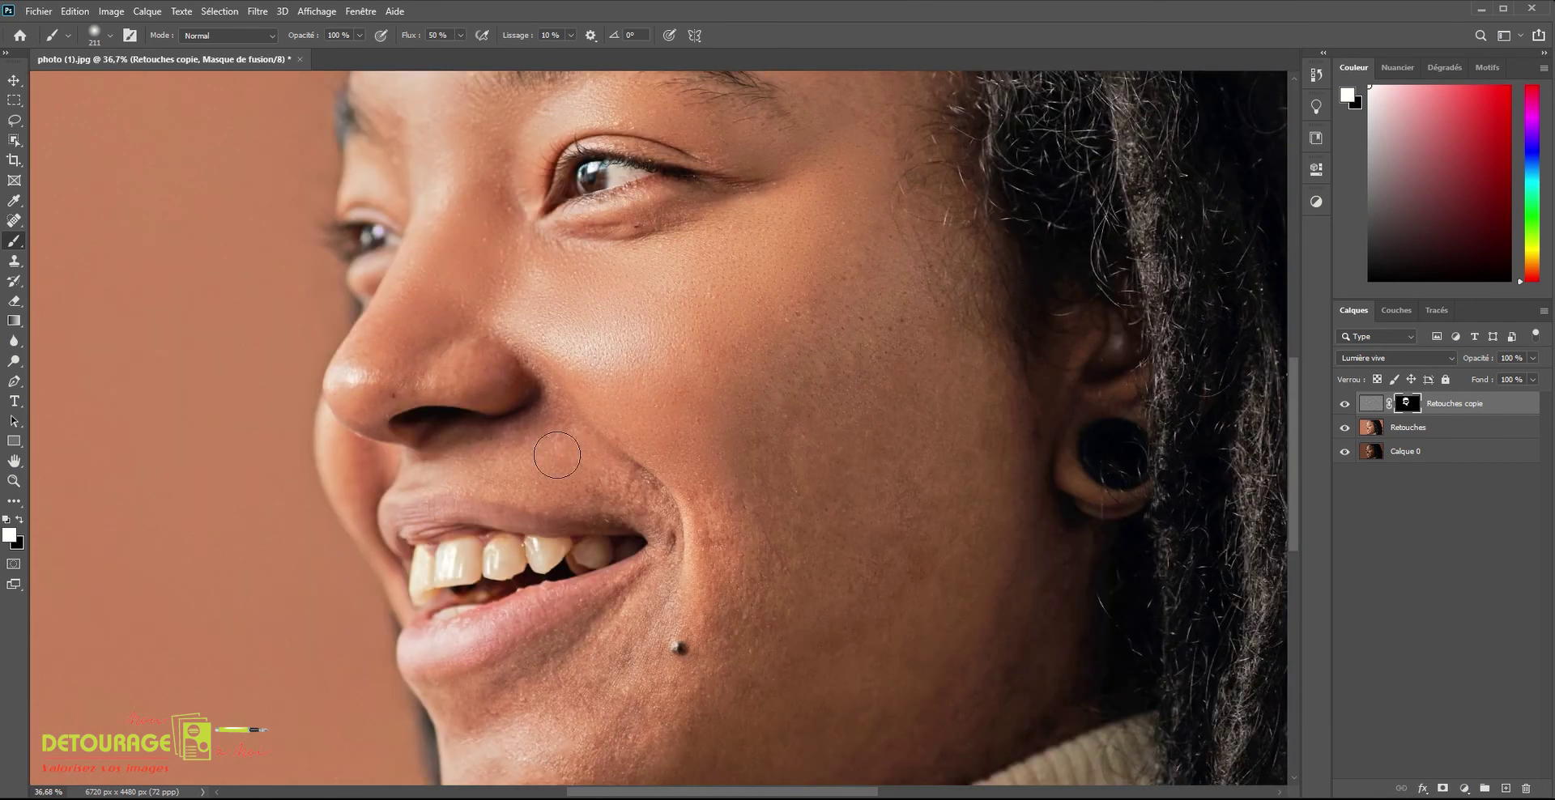
scroll(551, 361, "down", 1)
mouse_move(644, 353)
left_mouse_down()
mouse_move(662, 374)
mouse_move(464, 581)
mouse_move(617, 491)
left_mouse_up()
right_click(513, 544, "alt")
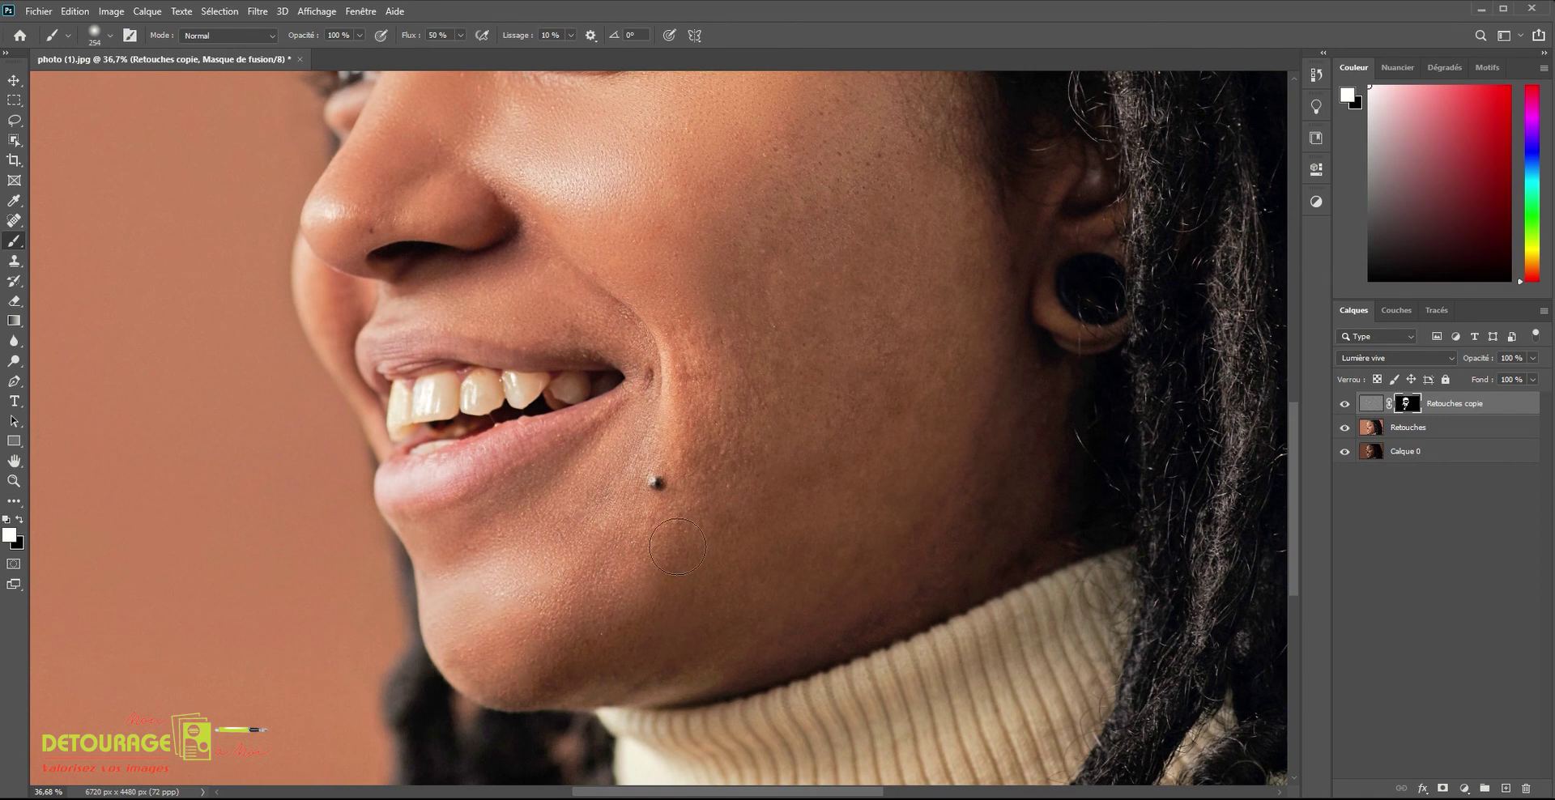
Extend the white mask painting across the outer cheek, temple and, with a smaller brush, the skin around the eye.
scroll(692, 581, "up", 1)
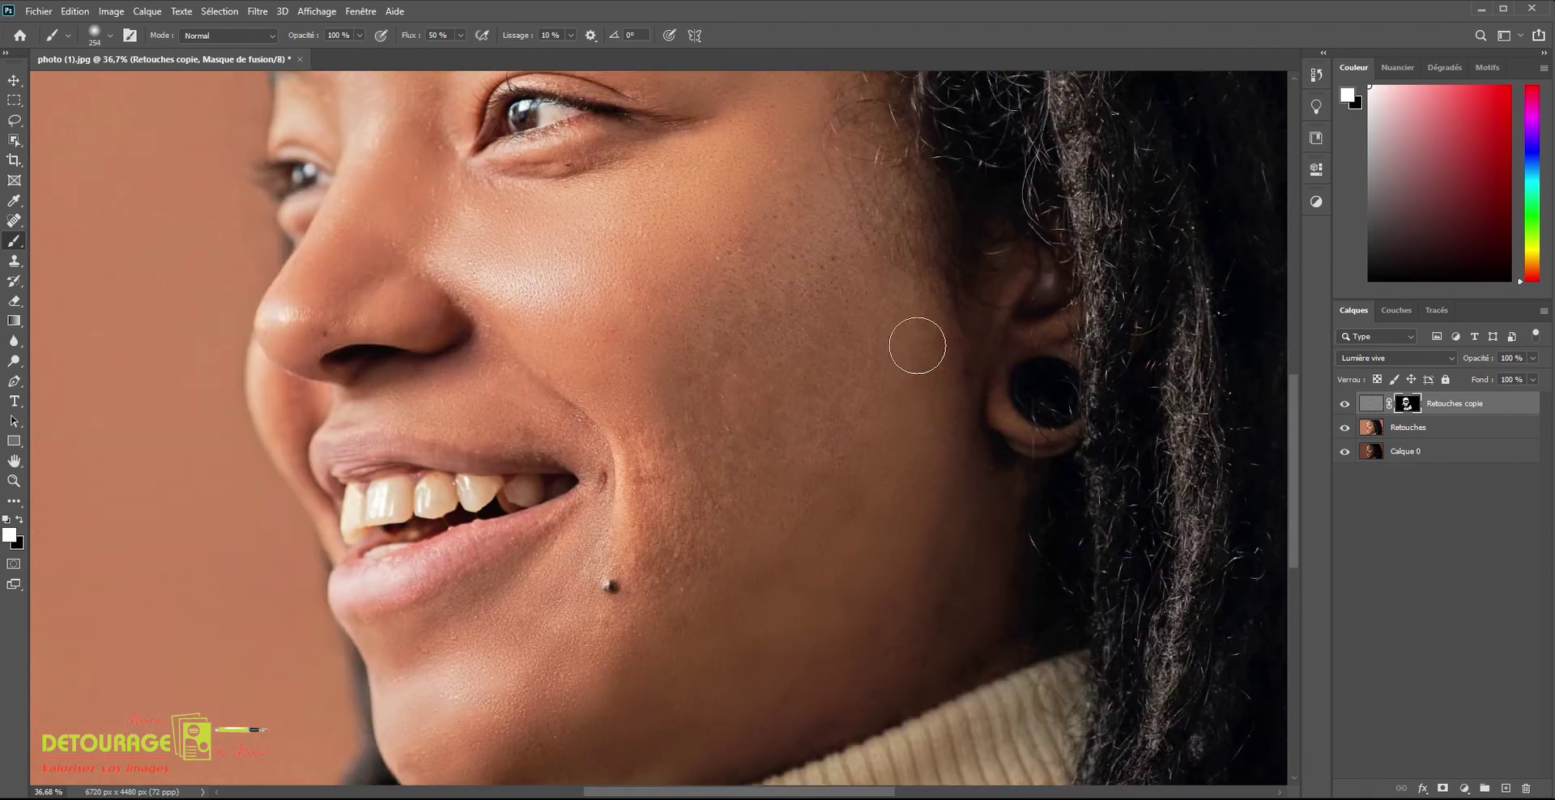
scroll(792, 226, "up", 3)
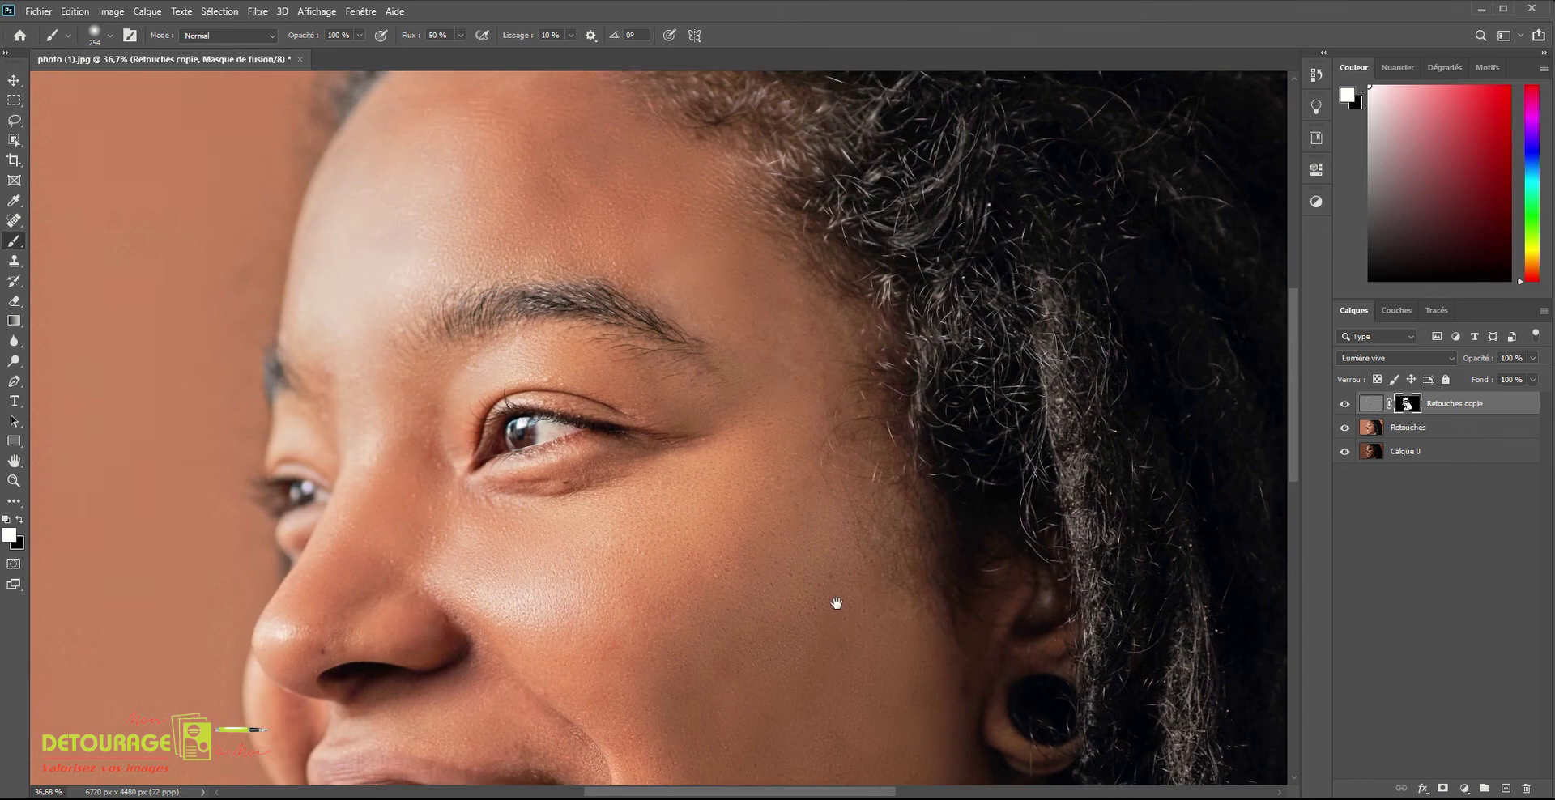
scroll(861, 347, "up", 2)
scroll(604, 291, "down", 2)
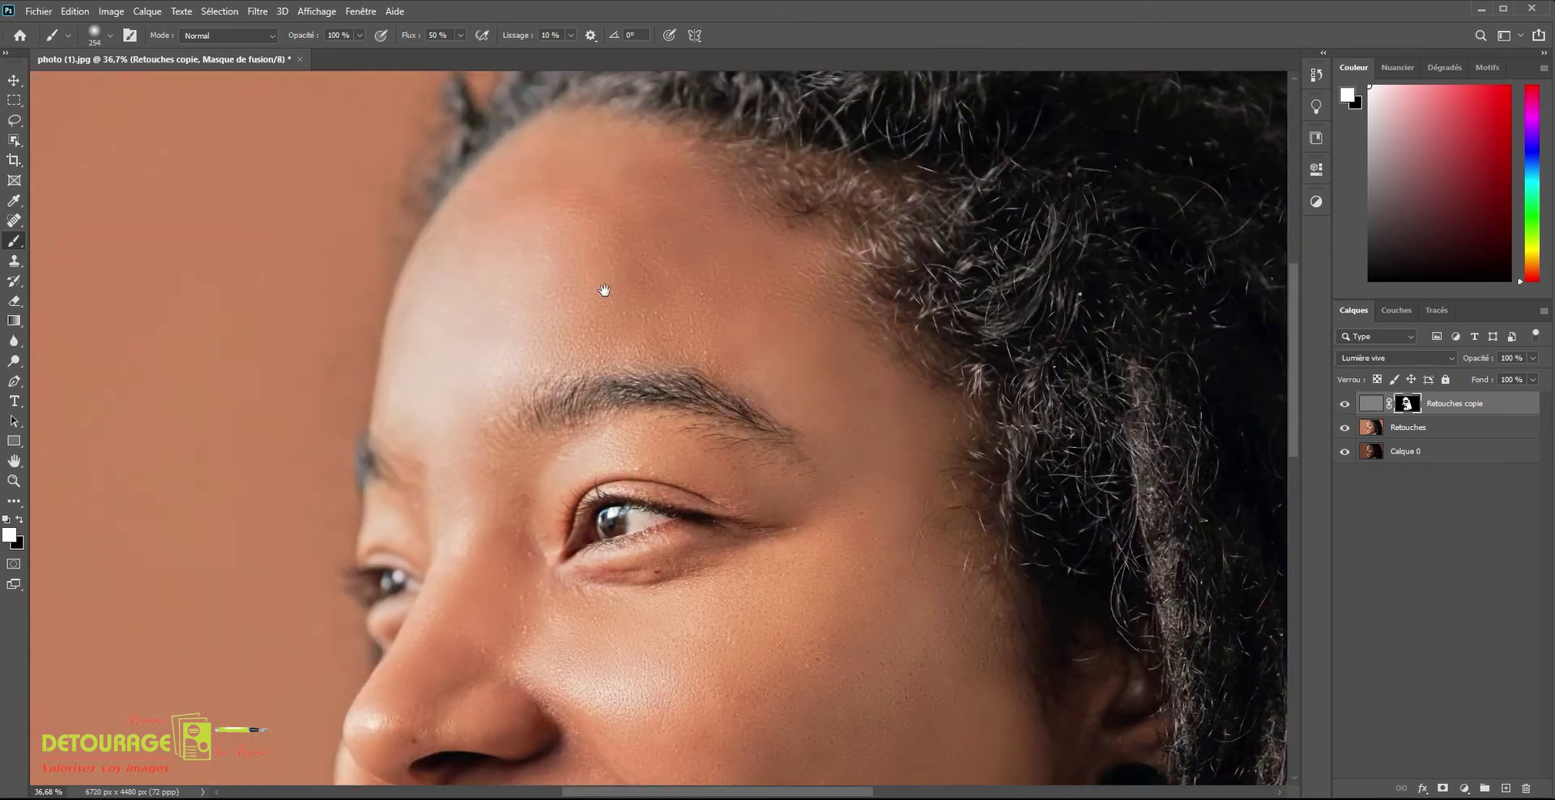
right_click(503, 389, "alt")
mouse_move(612, 436)
left_mouse_down()
mouse_move(606, 398)
mouse_move(724, 375)
mouse_move(722, 403)
mouse_move(677, 403)
mouse_move(730, 447)
left_mouse_up()
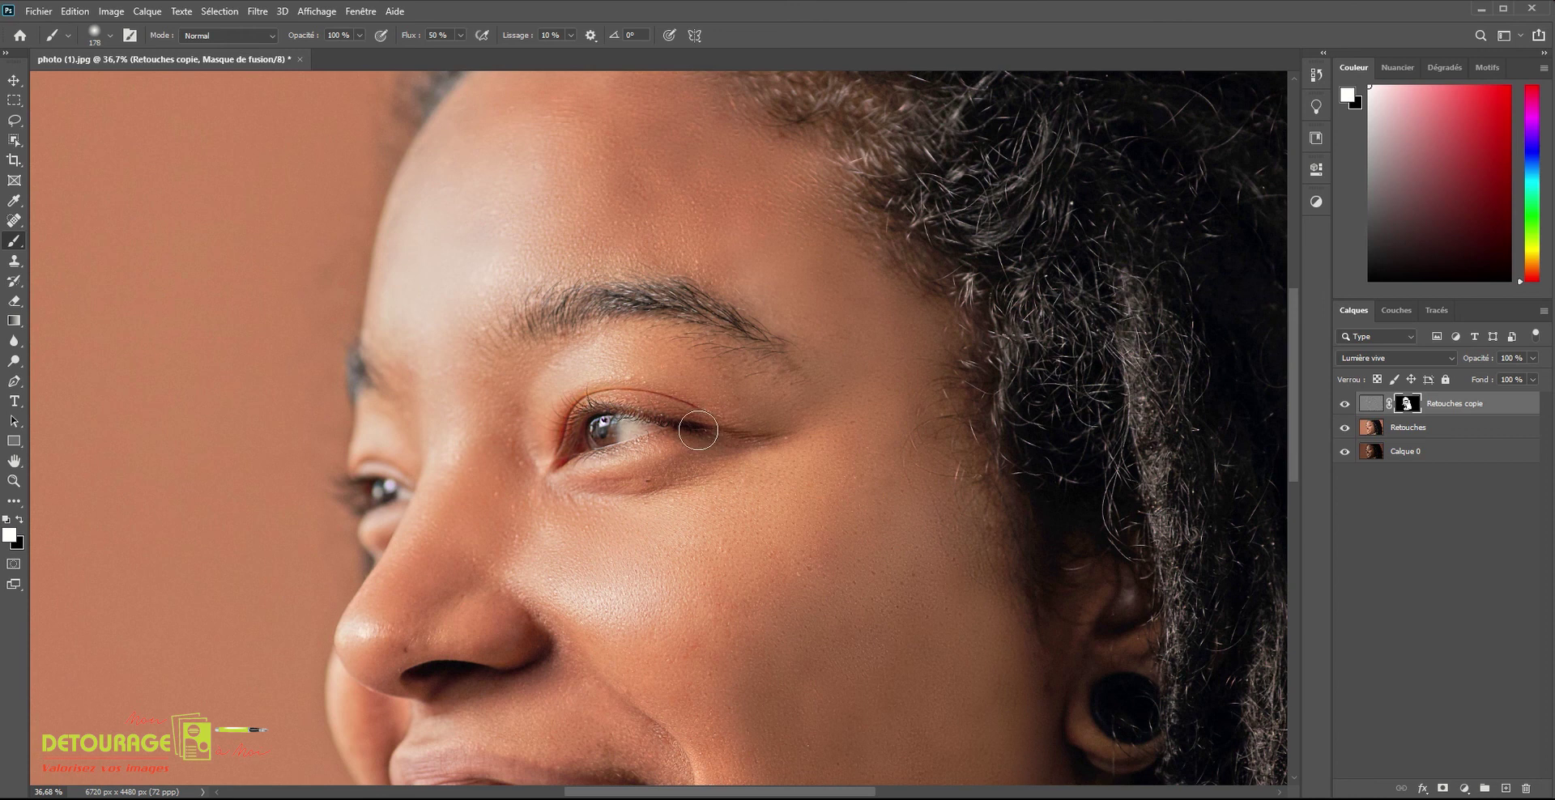
Swap the brush to black to bring back detail around the eye on the mask, and lower the brush opacity to 29 %.
left_click(19, 523)
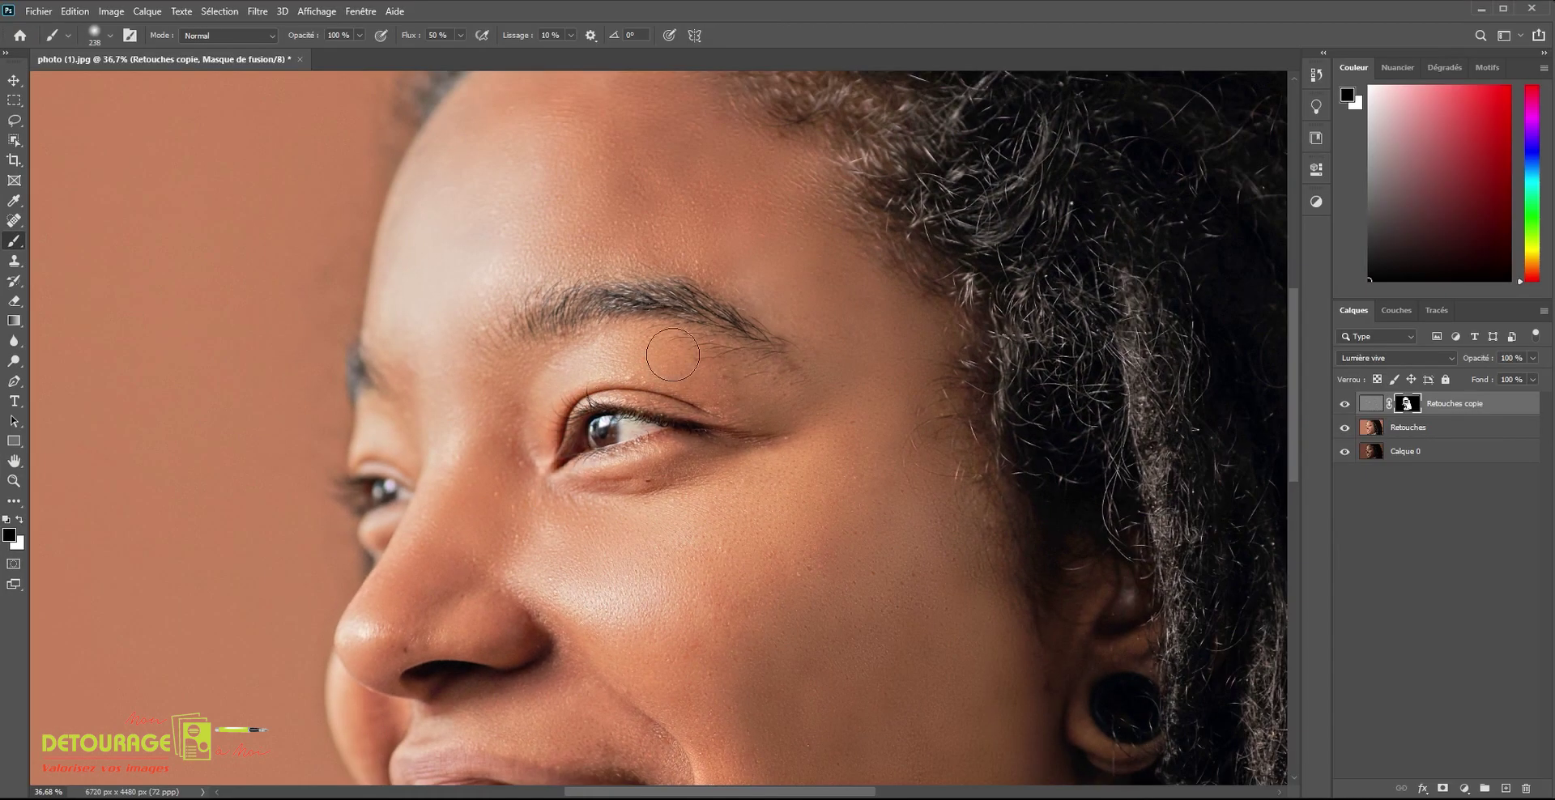
key("x")
key("bracketleft")
key("bracketleft")
key("bracketleft")
key("bracketleft")
key("x")
key("x")
key("bracketright")
key("bracketright")
key("6")
Reduce the opacity of the Retouches copie layer to 75 % while viewing the whole portrait.
scroll(740, 511, "down", 6)
scroll(801, 454, "down", 5)
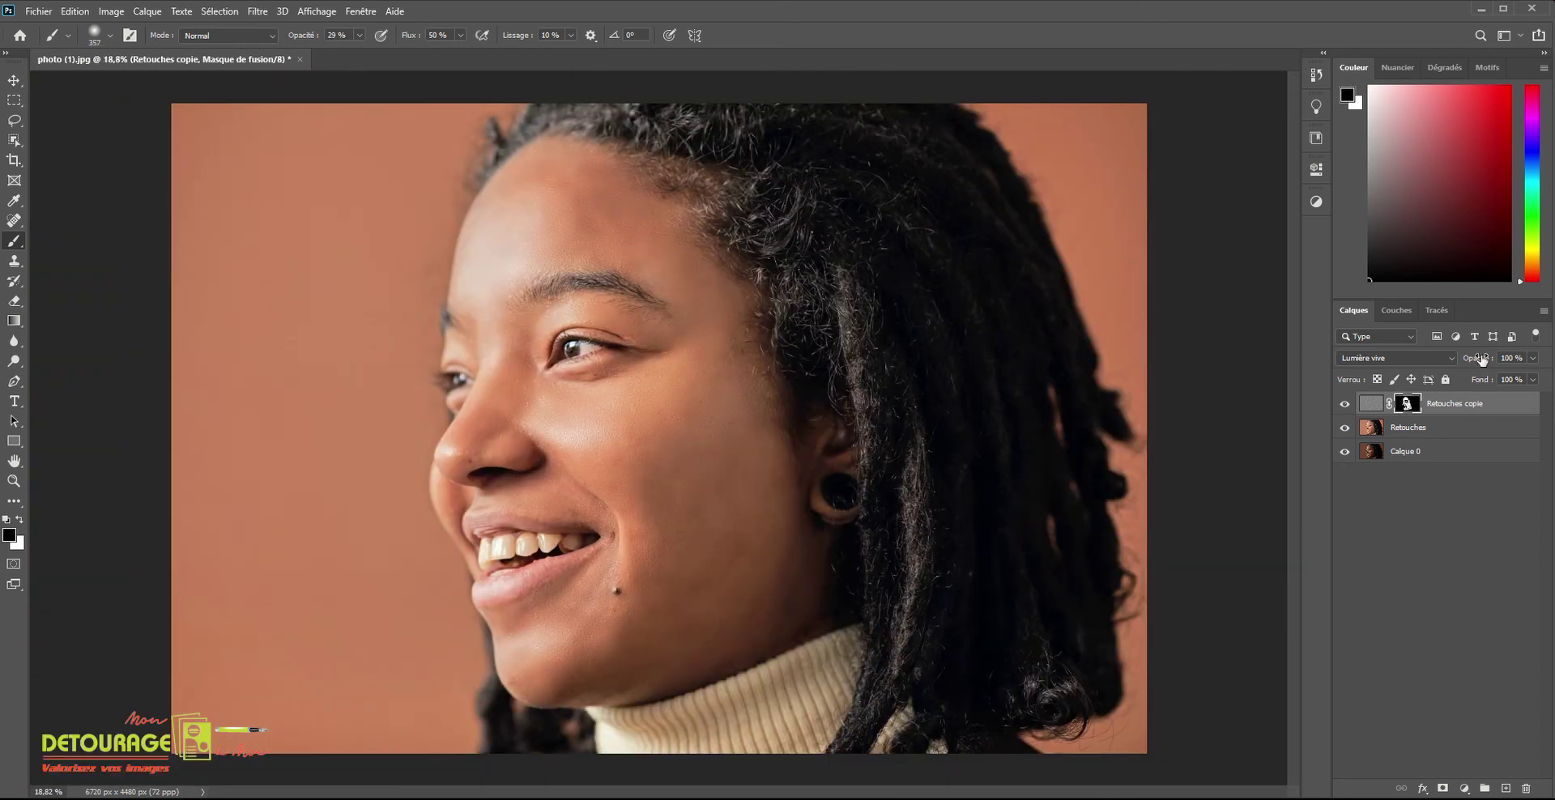
mouse_move(1481, 360)
left_mouse_down()
mouse_move(1465, 364)
mouse_move(1480, 363)
left_mouse_up()
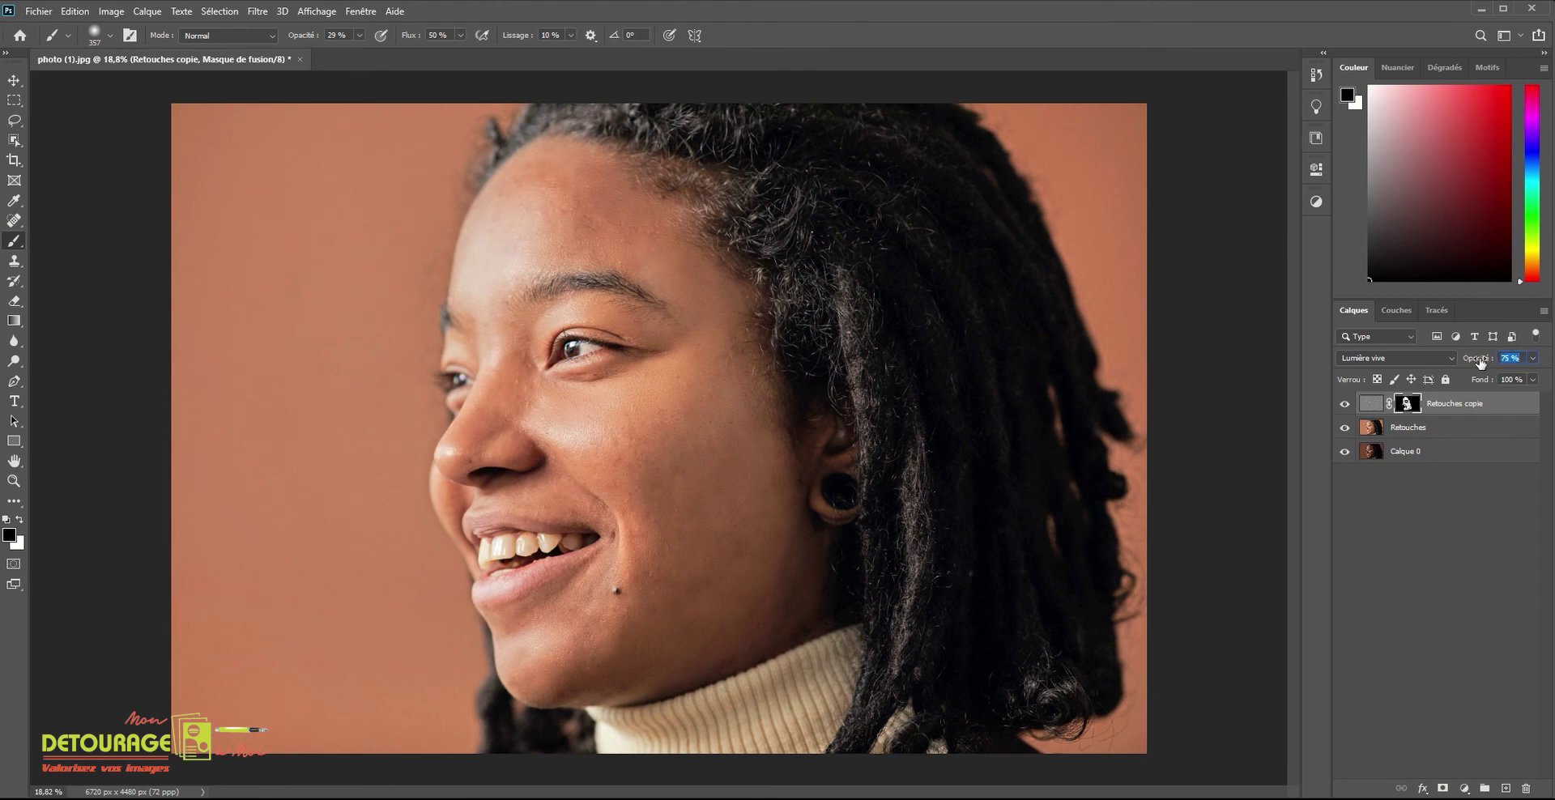
Group the Retouches copie and Retouches layers, and toggle the group's visibility to compare the whole portrait before and after.
left_click(1454, 435, "shift")
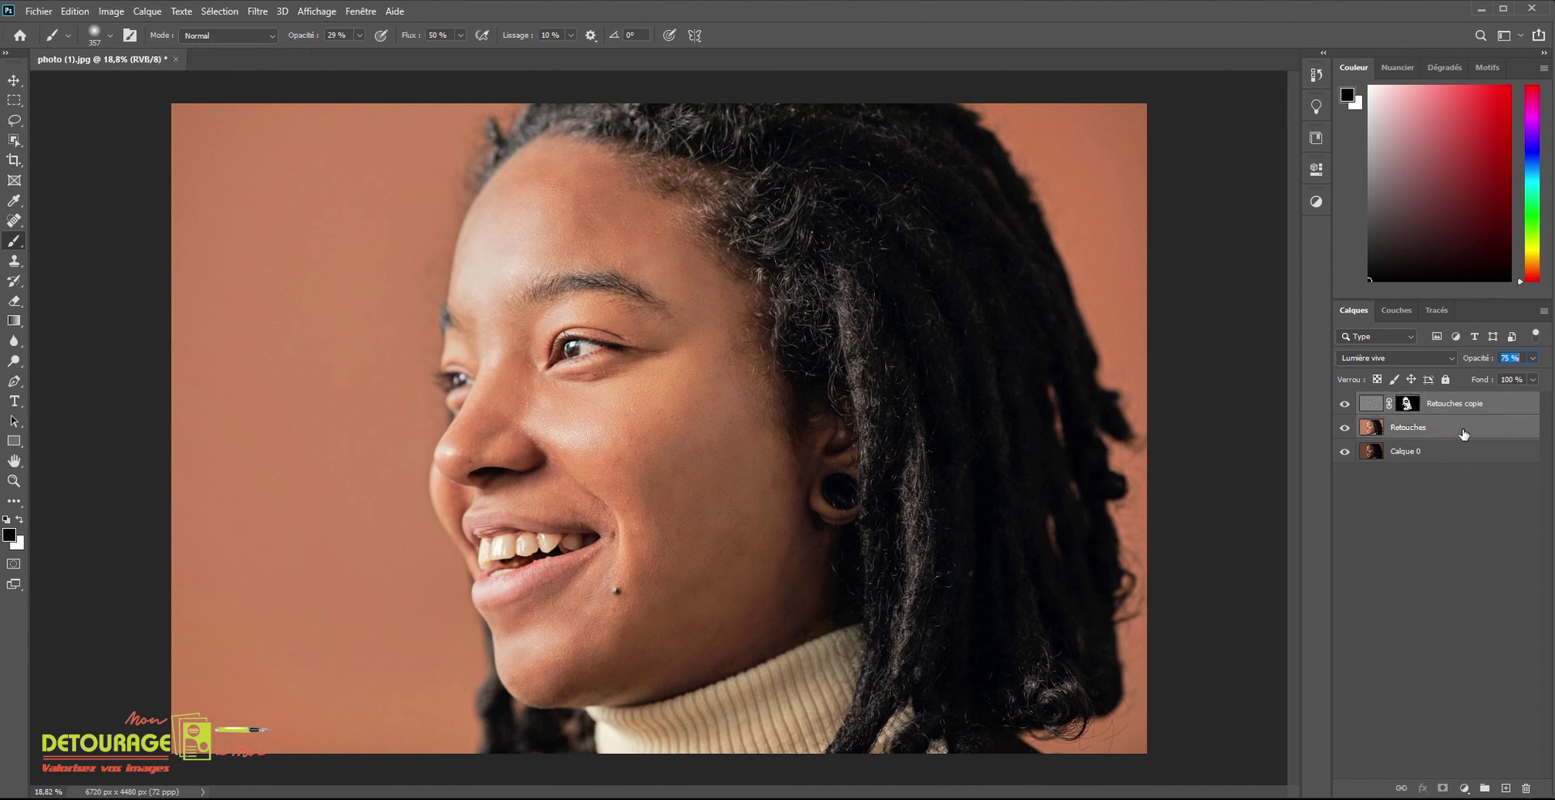
mouse_move(1463, 435)
left_mouse_down()
mouse_move(1466, 774)
mouse_move(1485, 788)
left_mouse_up()
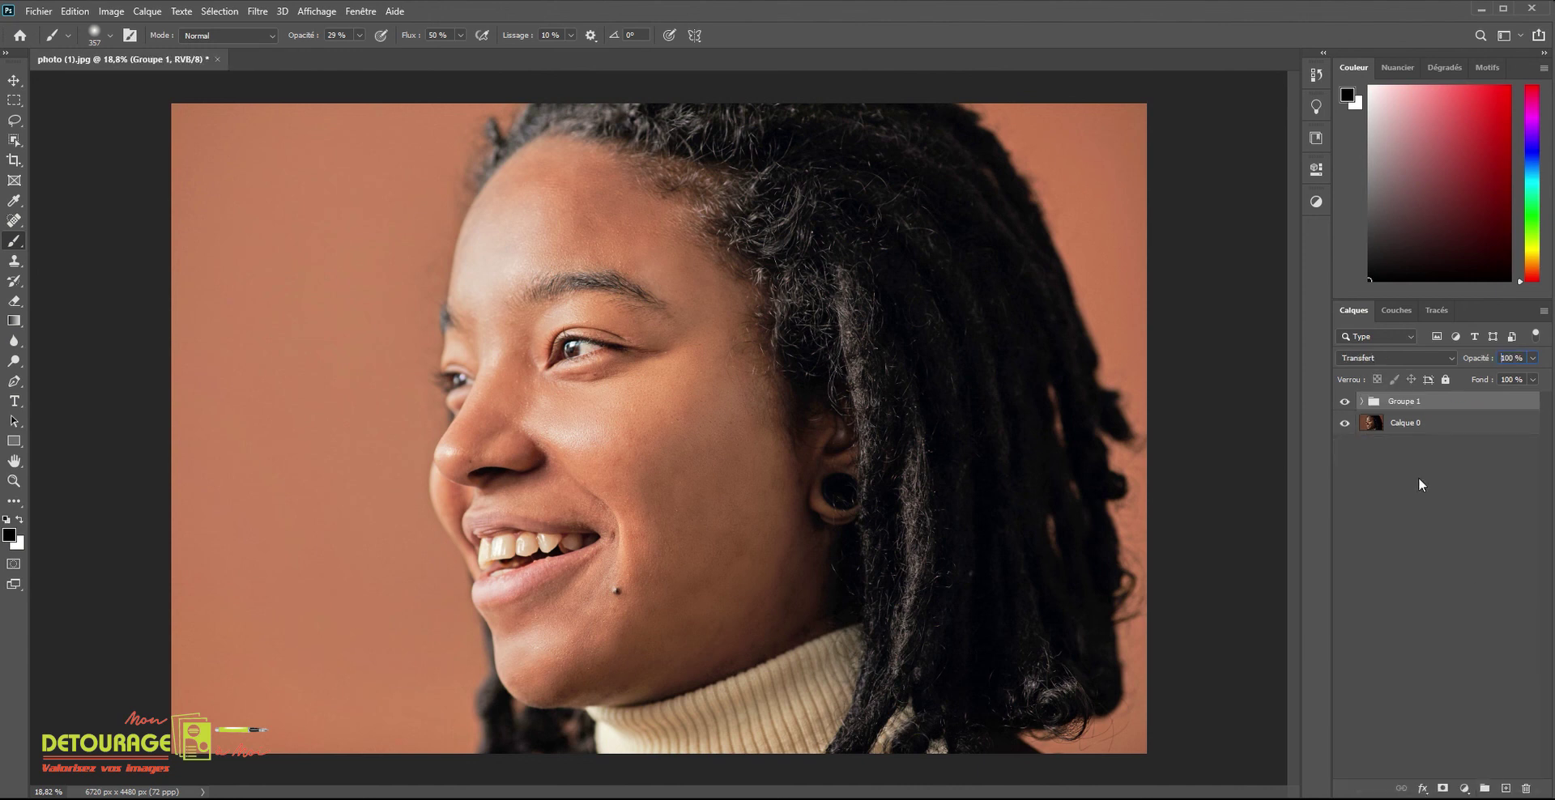
left_click(1346, 401)
left_click(1347, 401)
left_click(1346, 401)
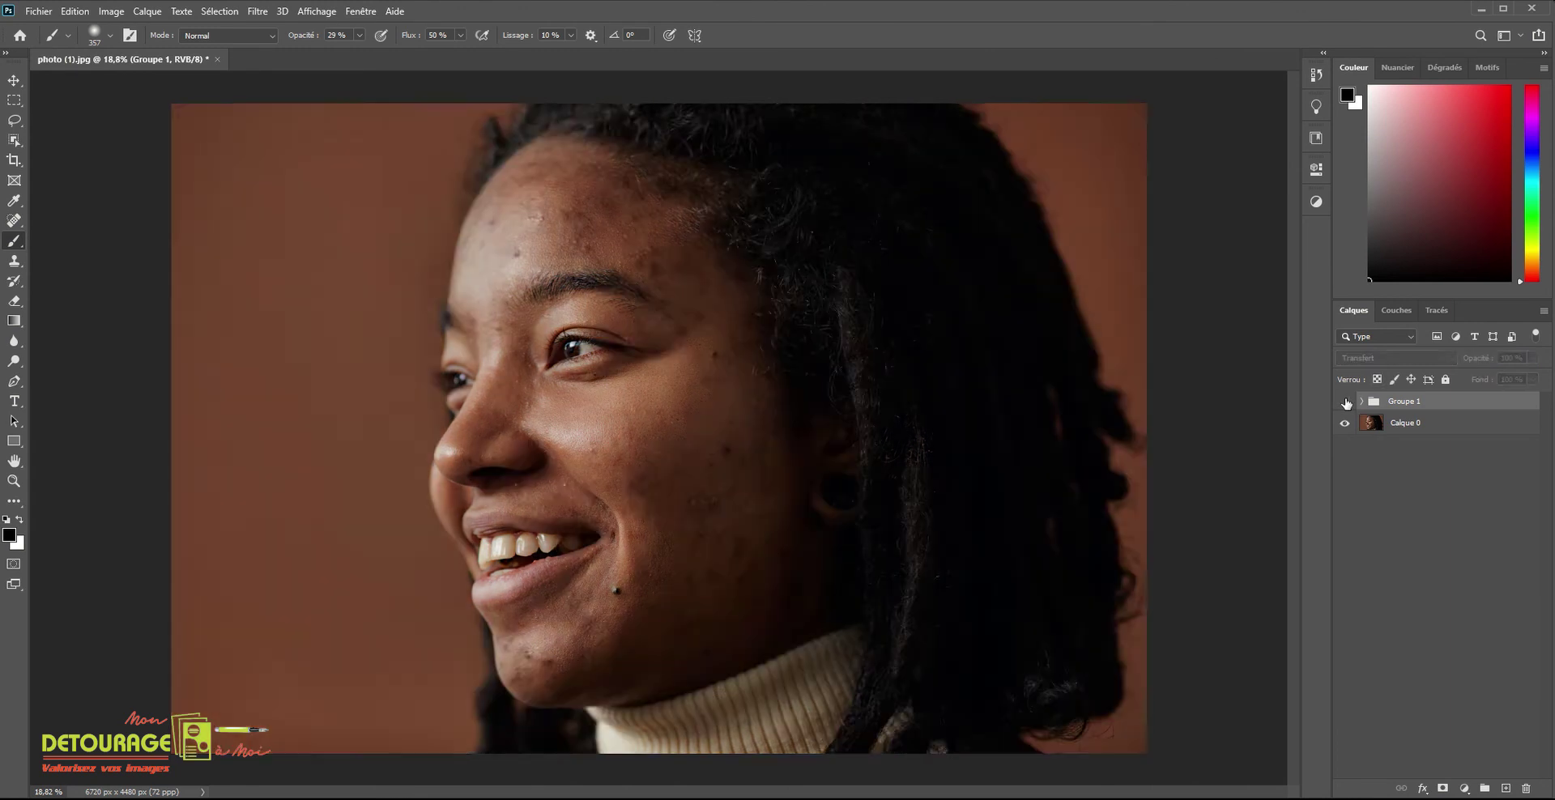
left_click(1346, 401)
double_click(14, 461)
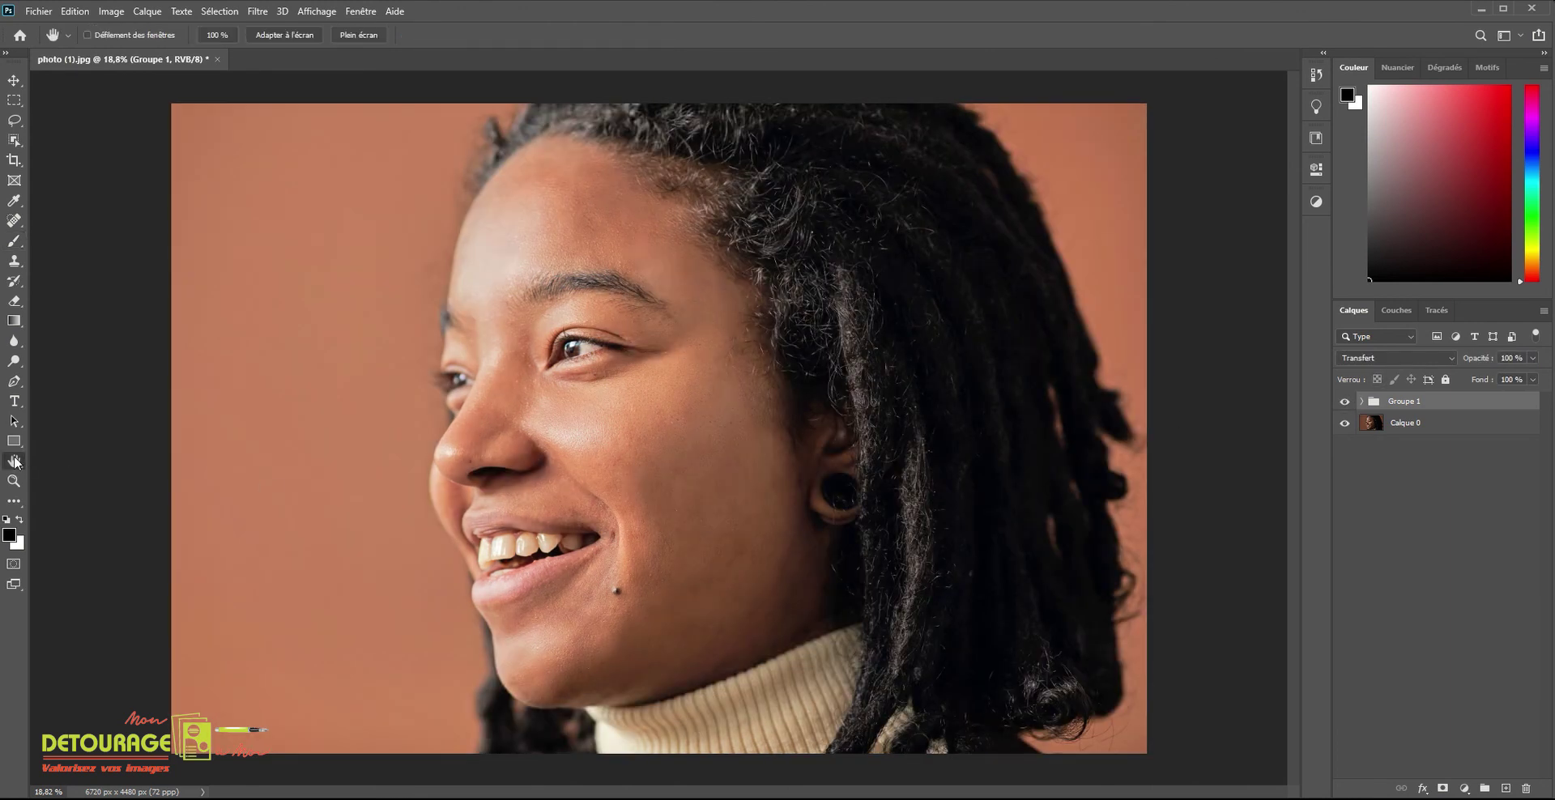